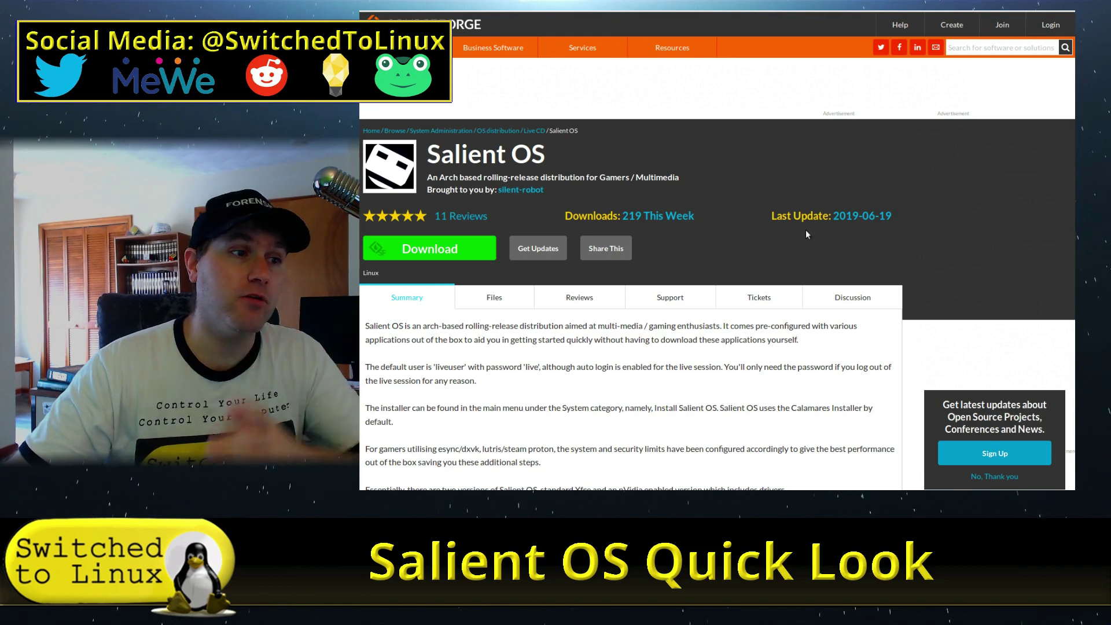
# Open the Salient OS SourceForge project from the Startpage results, view its Live CD category, then return
pyautogui.scroll(-2, 787, 240)
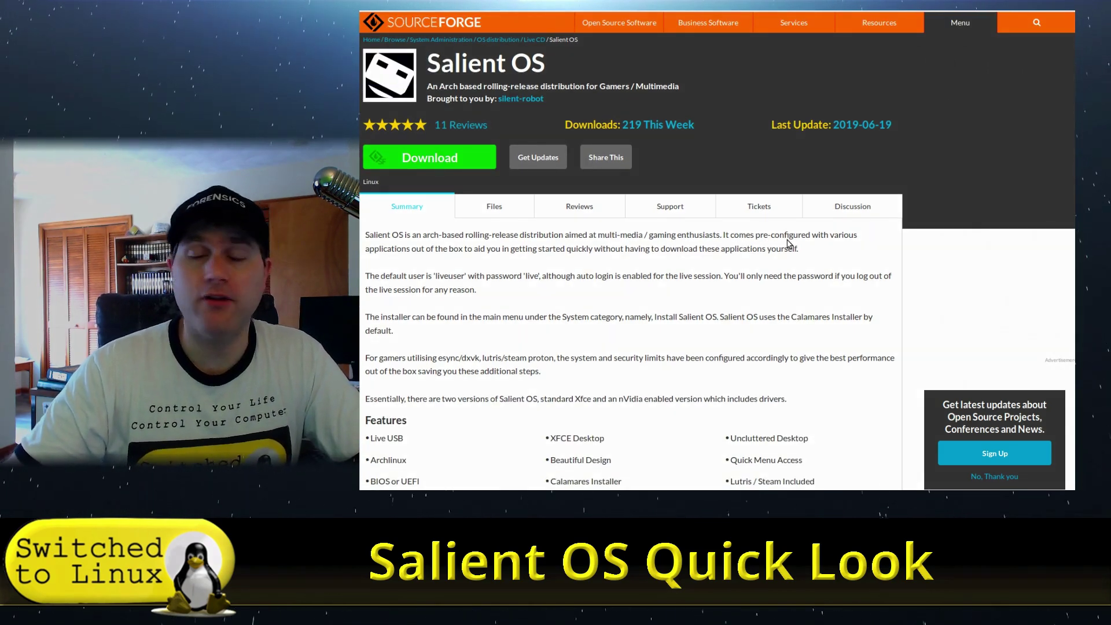
pyautogui.scroll(-1, 788, 243)
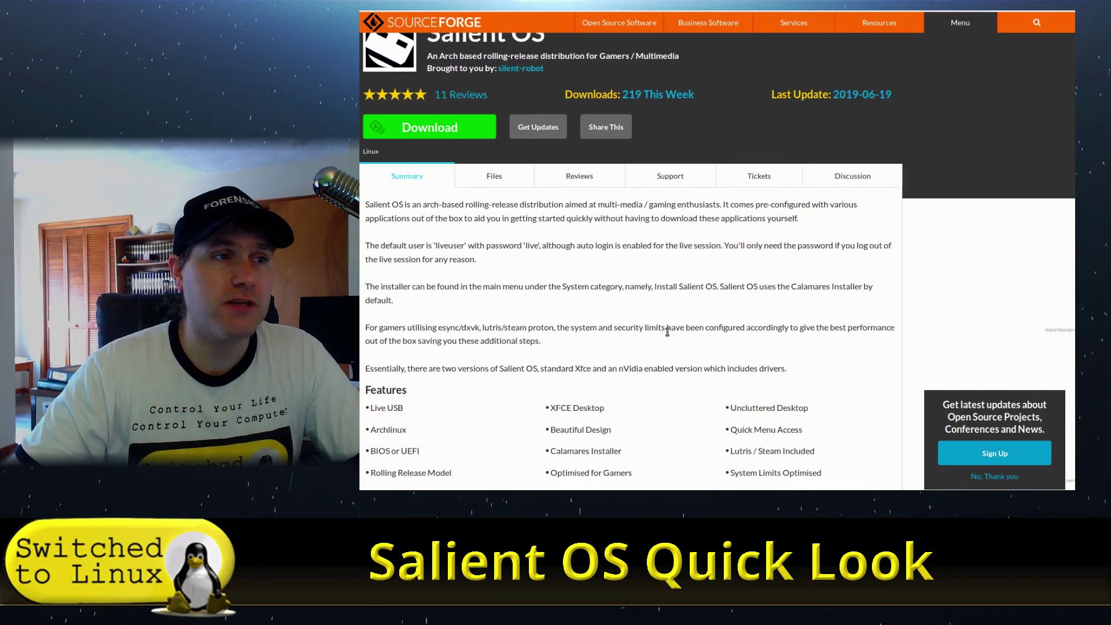
pyautogui.scroll(3, 671, 333)
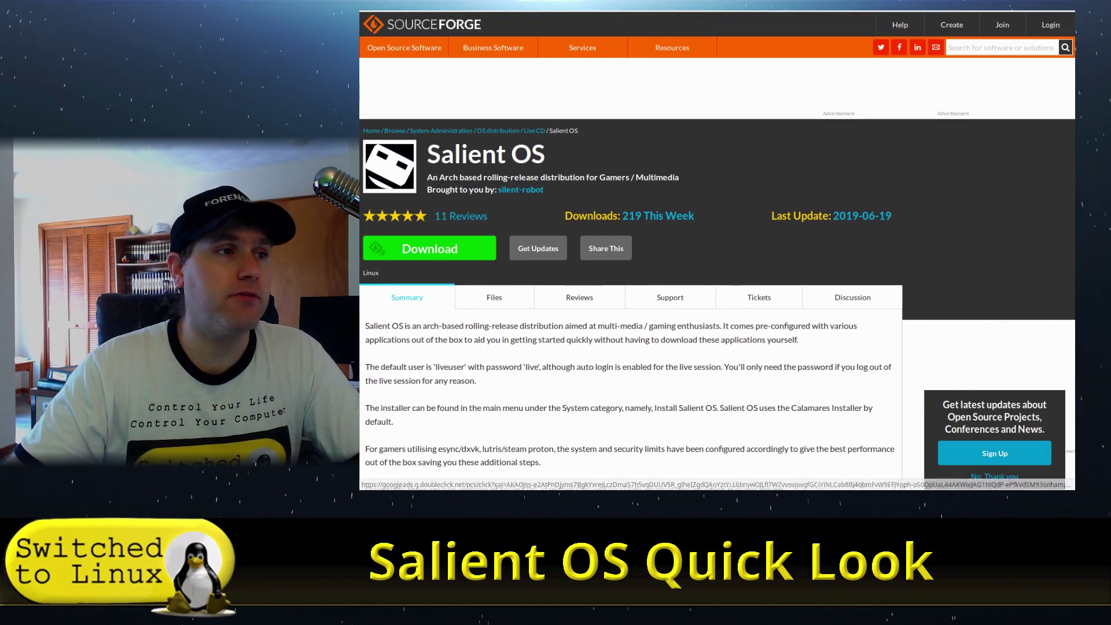
pyautogui.hotkey('alt', 'Left')
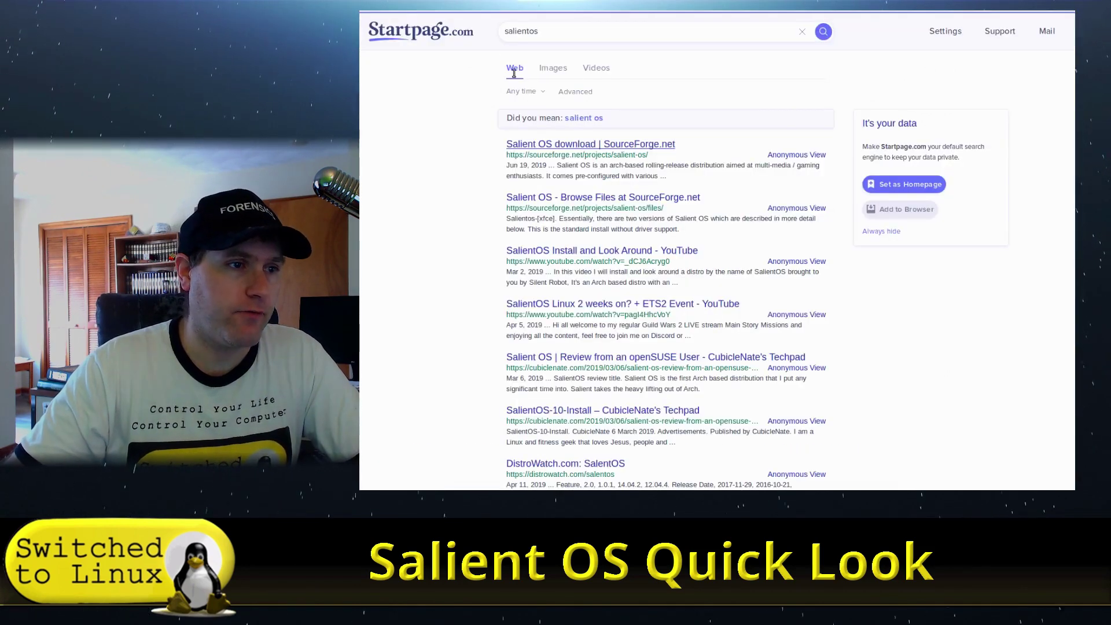
pyautogui.click(588, 143)
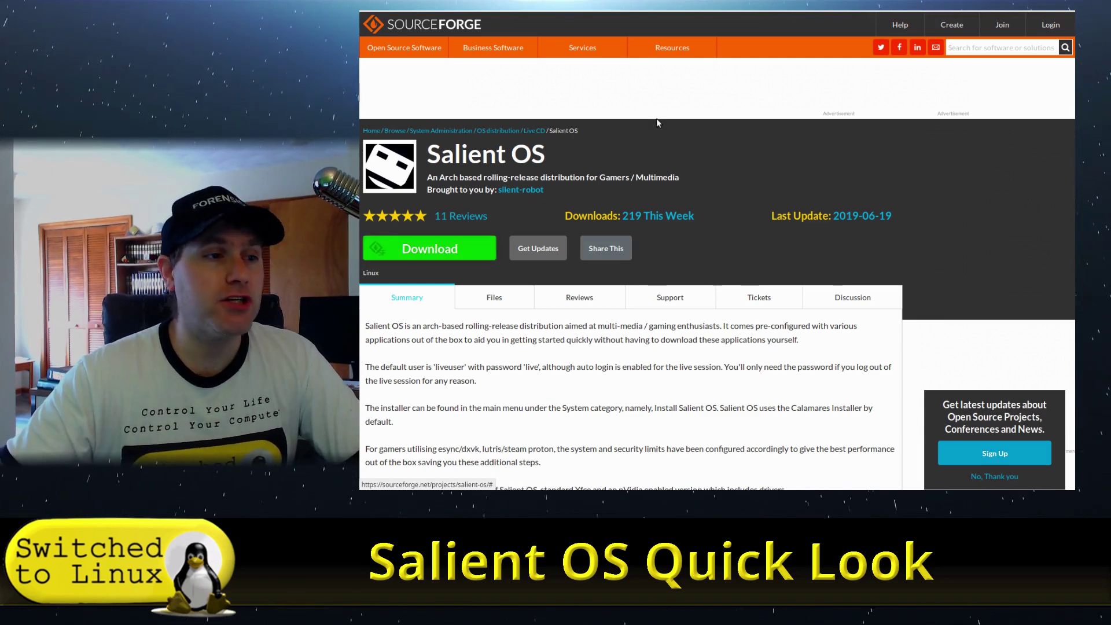
pyautogui.click(533, 131)
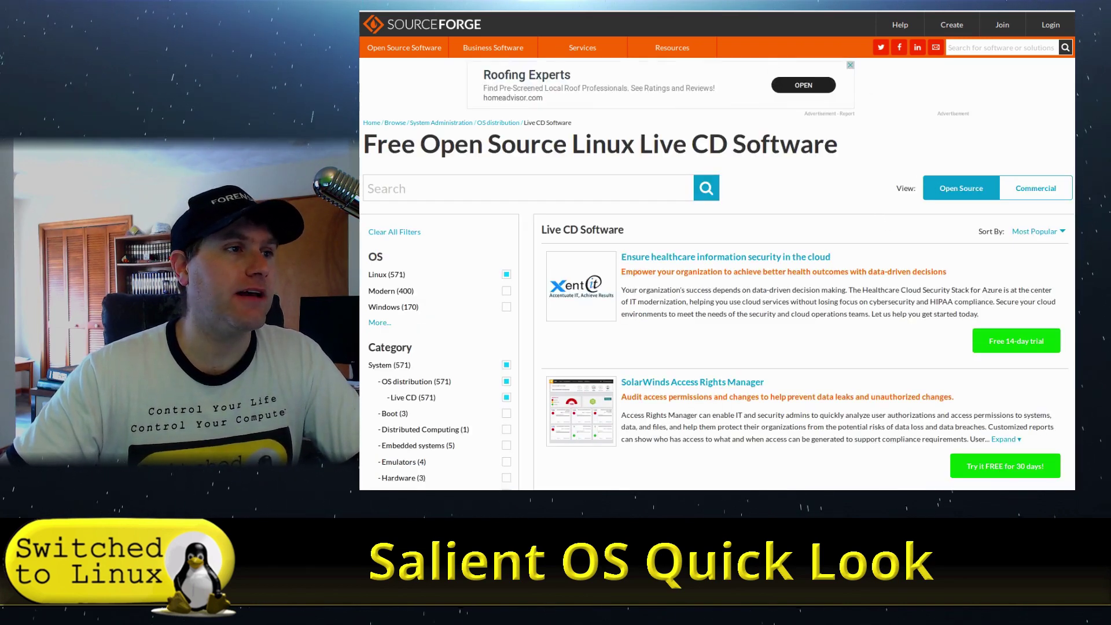
pyautogui.hotkey('alt', 'Left')
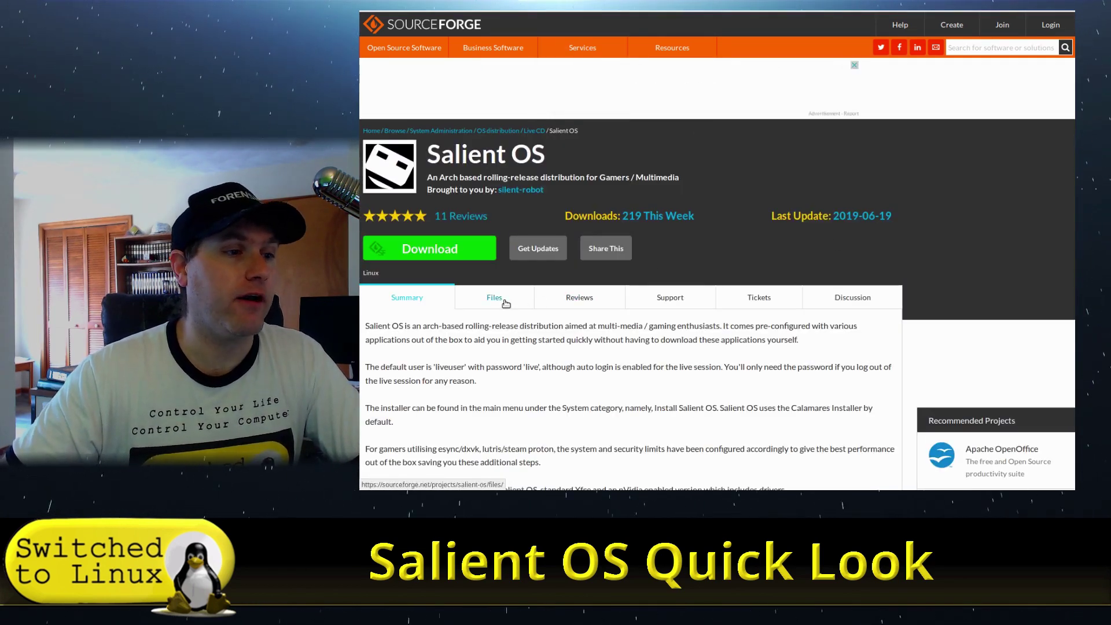
# Check the standard and nvidia 19.06 ISOs in the 2019.06 Files folder, then return to Summary
pyautogui.click(506, 301)
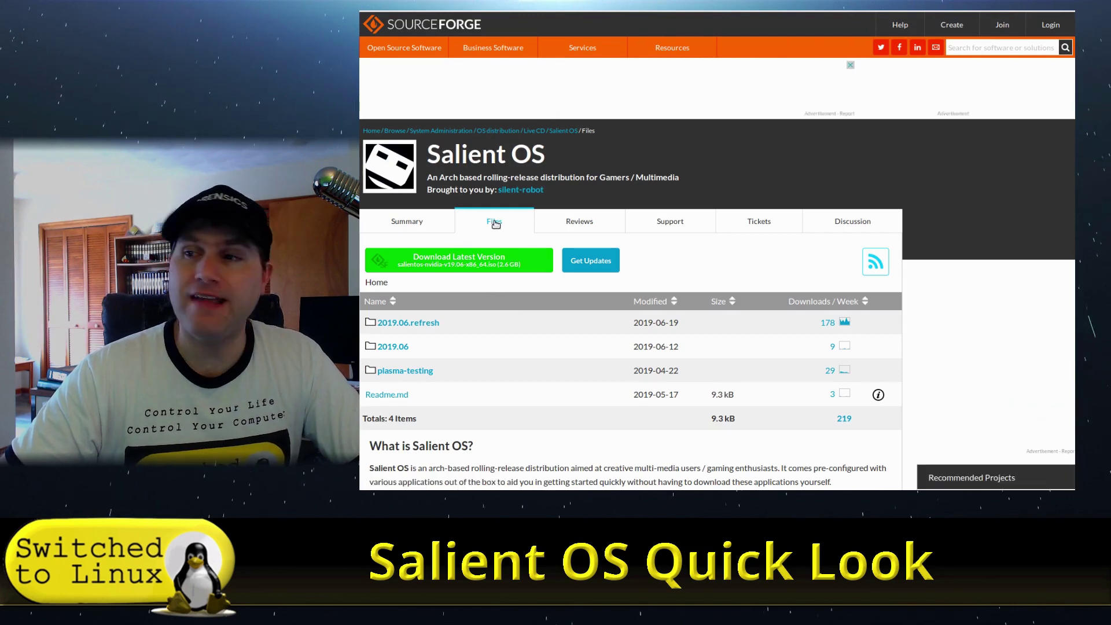
pyautogui.scroll(-1, 495, 224)
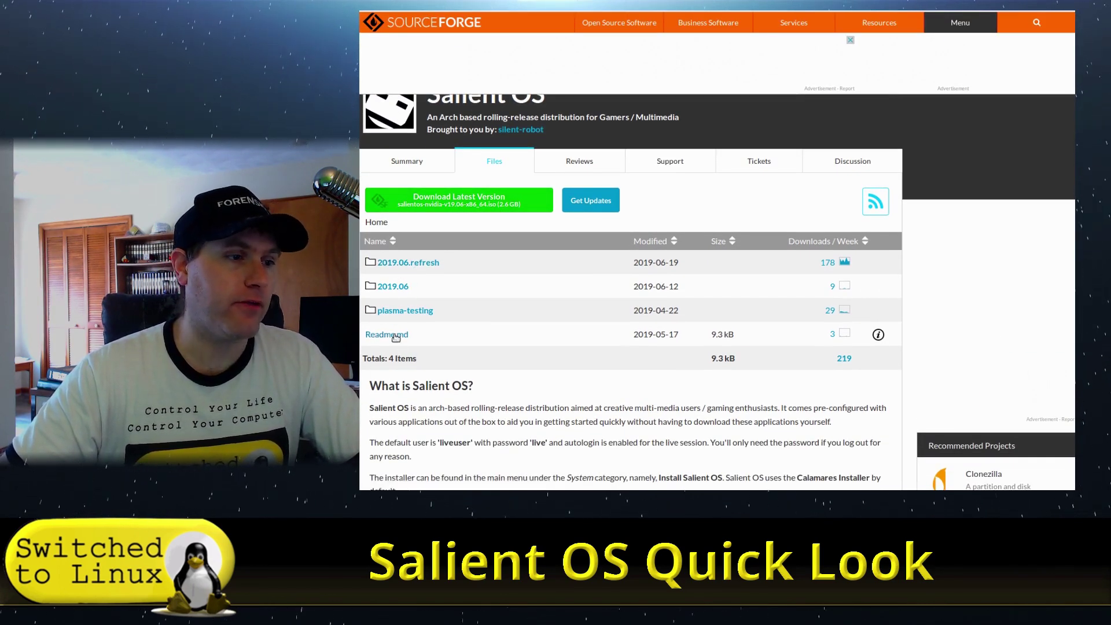
pyautogui.click(385, 285)
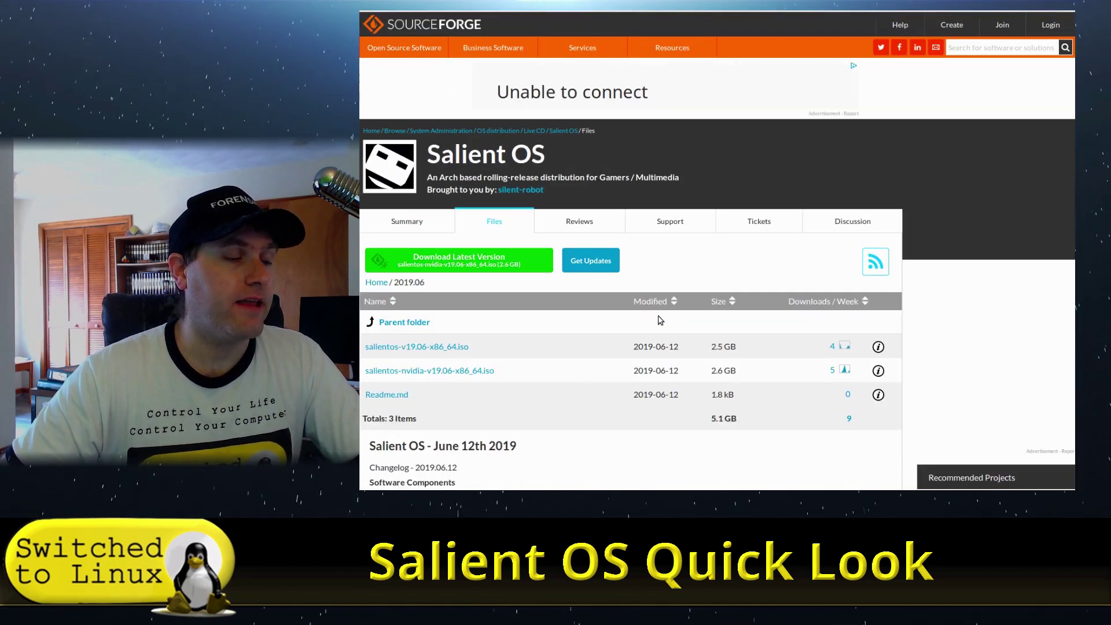
pyautogui.scroll(-1, 658, 316)
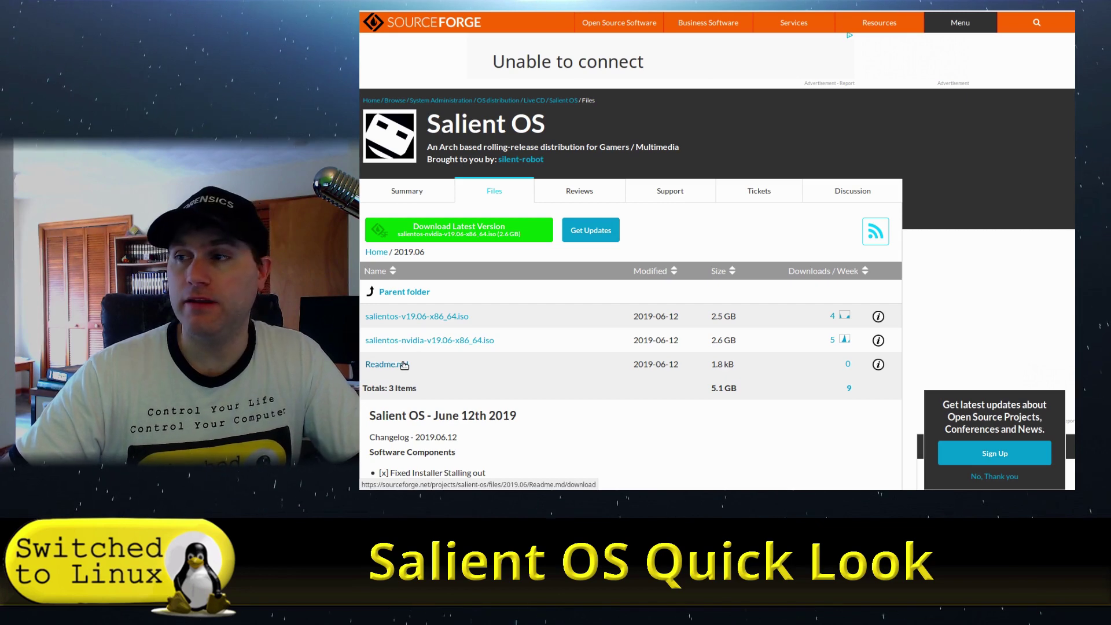
pyautogui.click(409, 195)
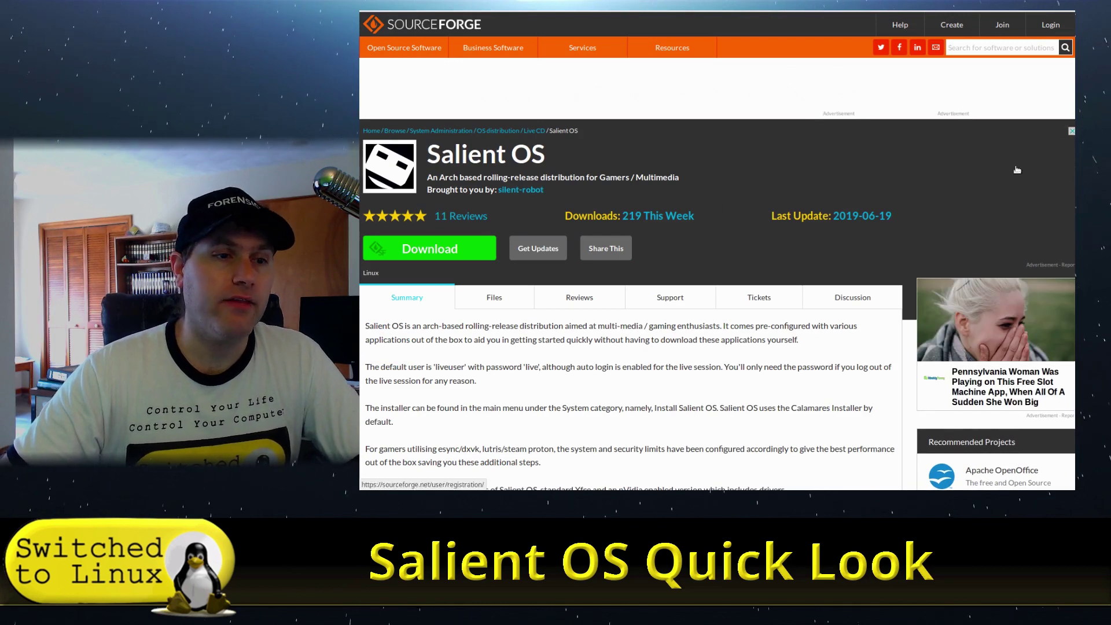
pyautogui.scroll(-3, 717, 239)
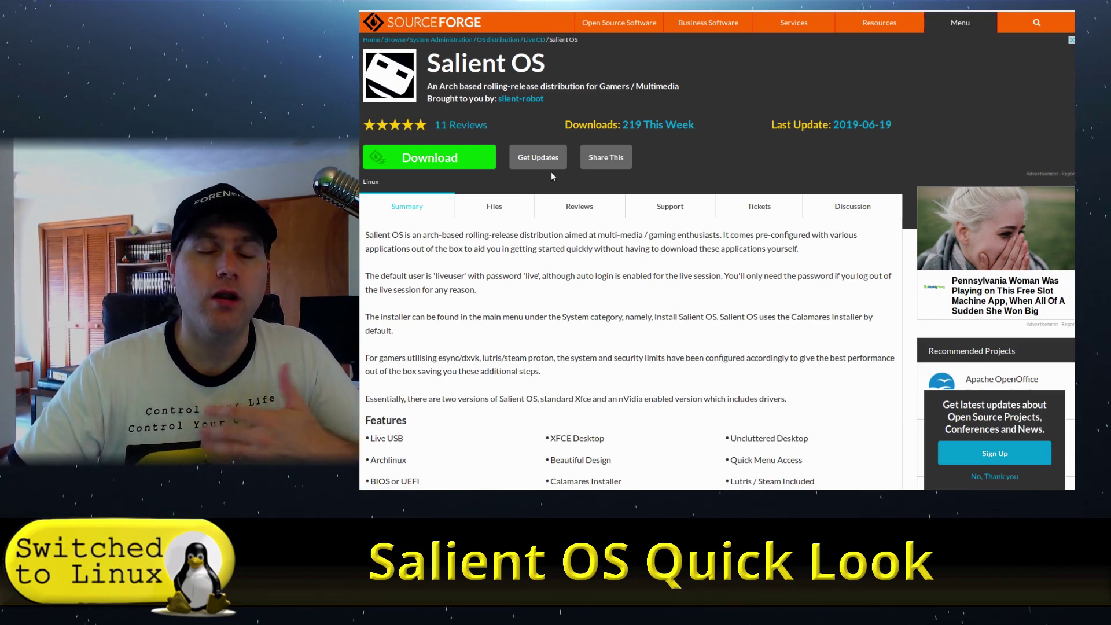
pyautogui.scroll(-3, 550, 171)
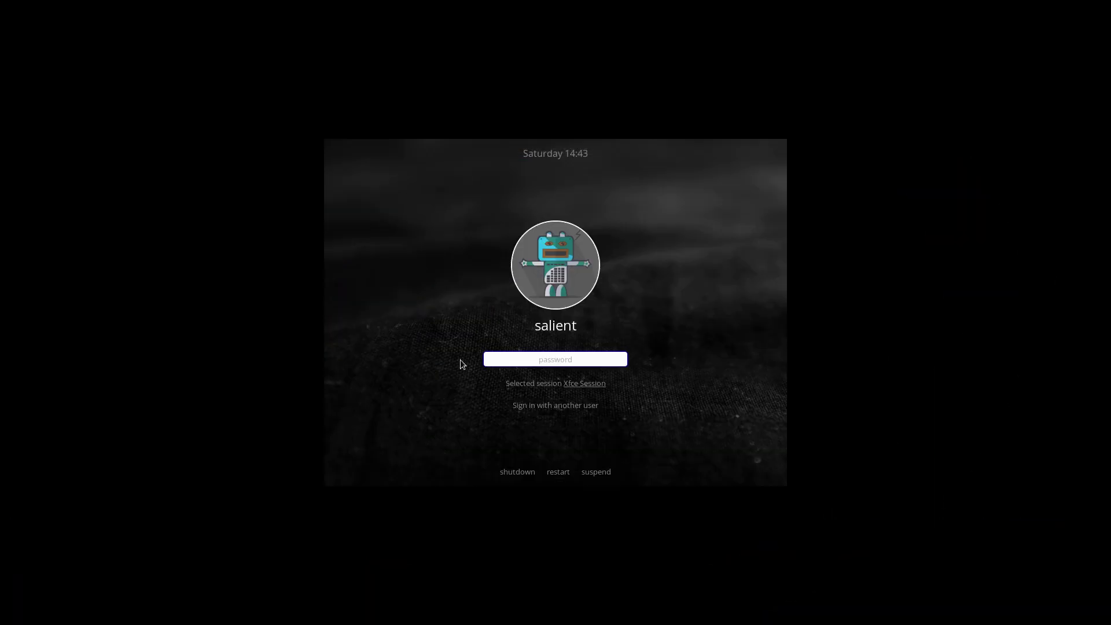
# Log in with the account password, browse the Pamac package list, then close the software manager
pyautogui.write('****')
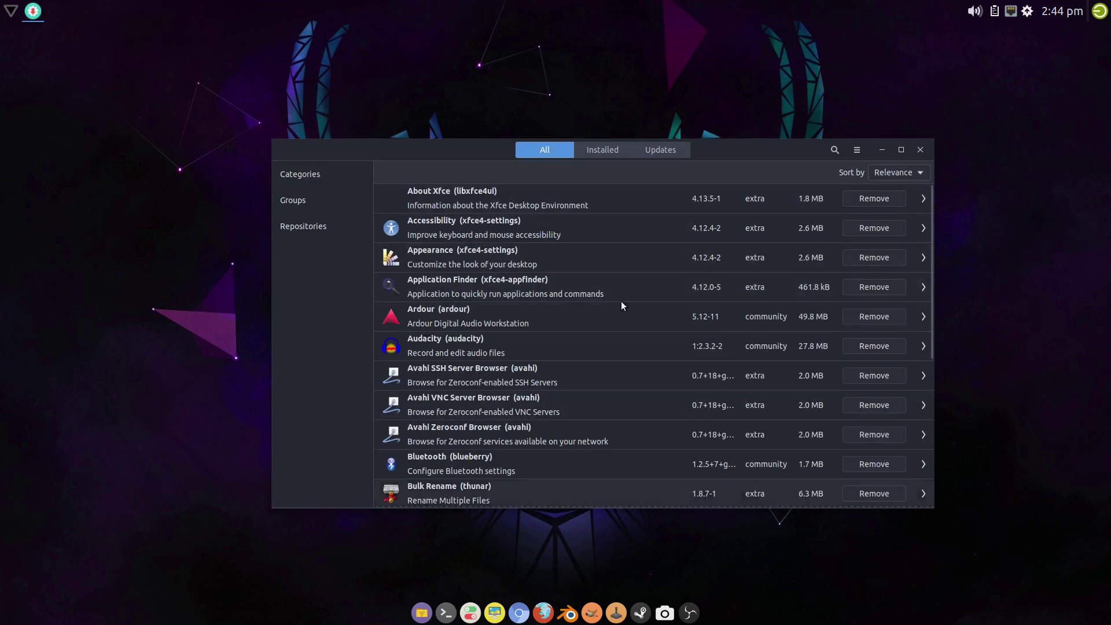
pyautogui.scroll(-3, 718, 278)
pyautogui.scroll(3, 686, 415)
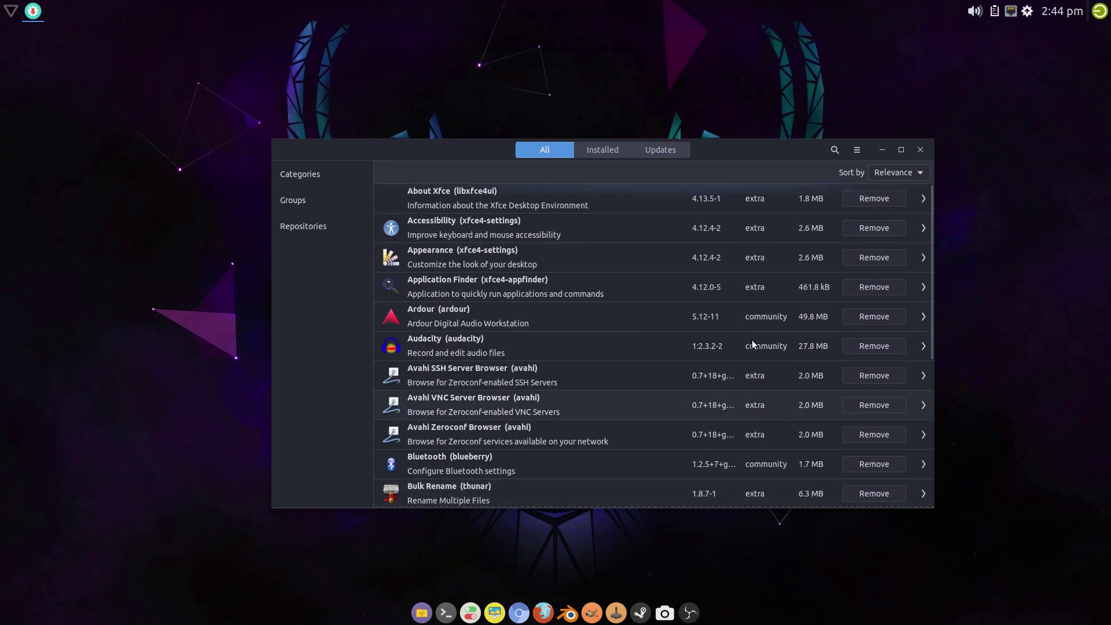
pyautogui.click(919, 150)
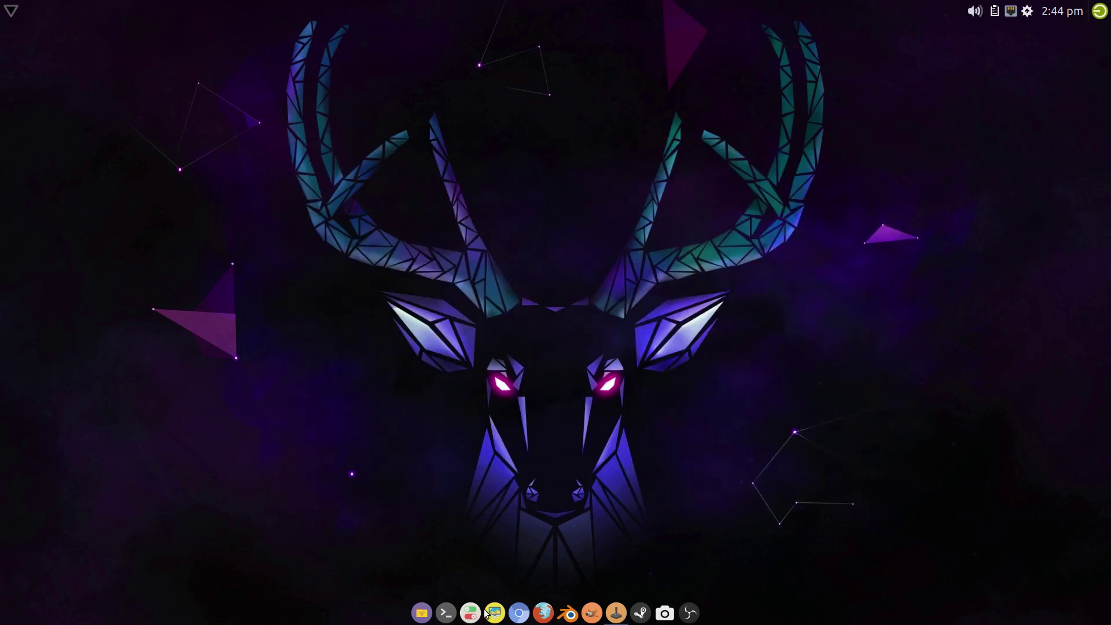
# Browse the Whisker Menu's All, Accessories, Development, Education, Games and Graphics app categories
pyautogui.click(9, 14)
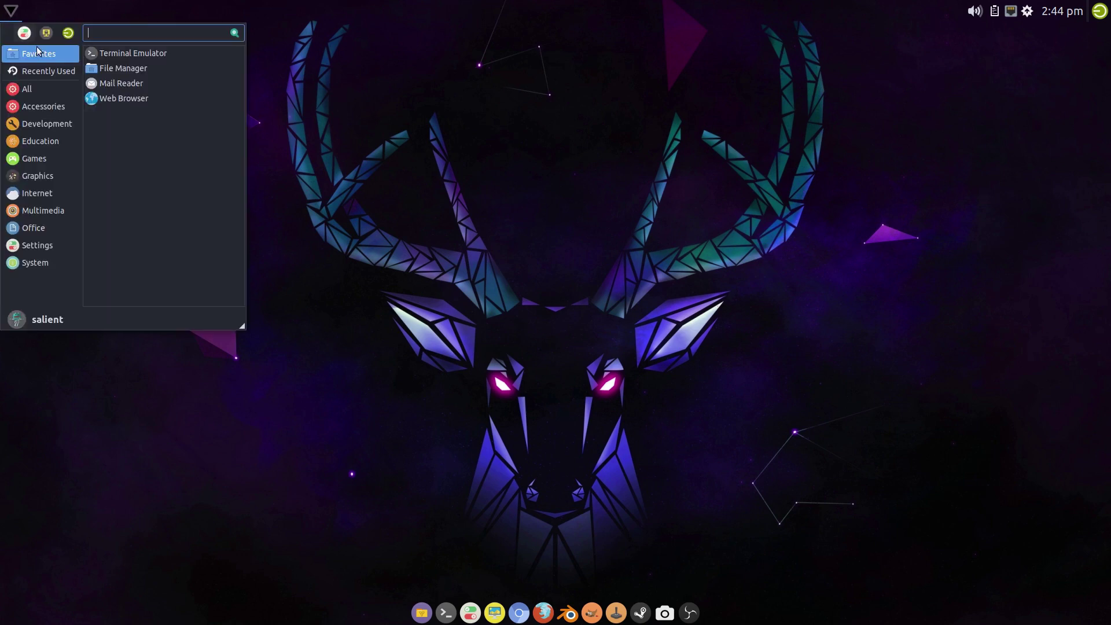
pyautogui.click(31, 88)
pyautogui.click(44, 106)
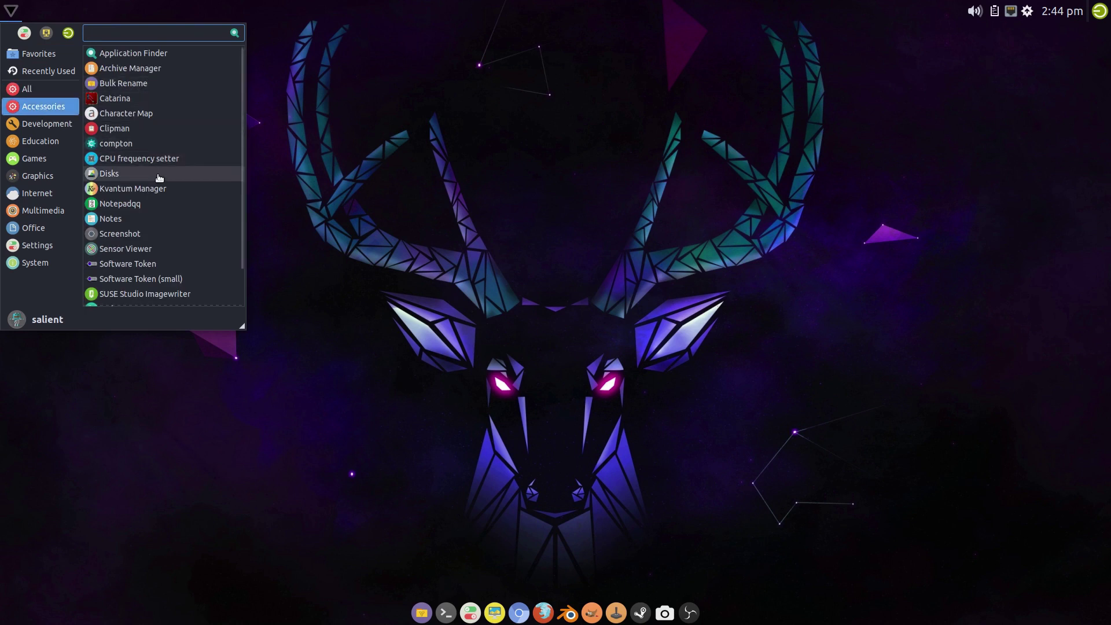
pyautogui.scroll(-2, 160, 177)
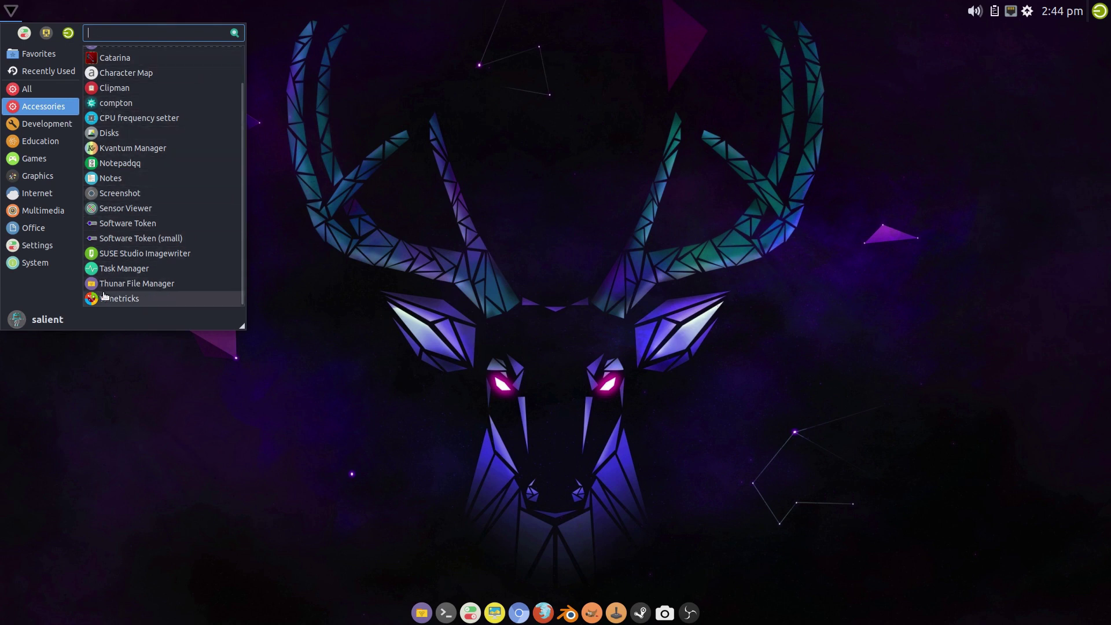
pyautogui.click(36, 124)
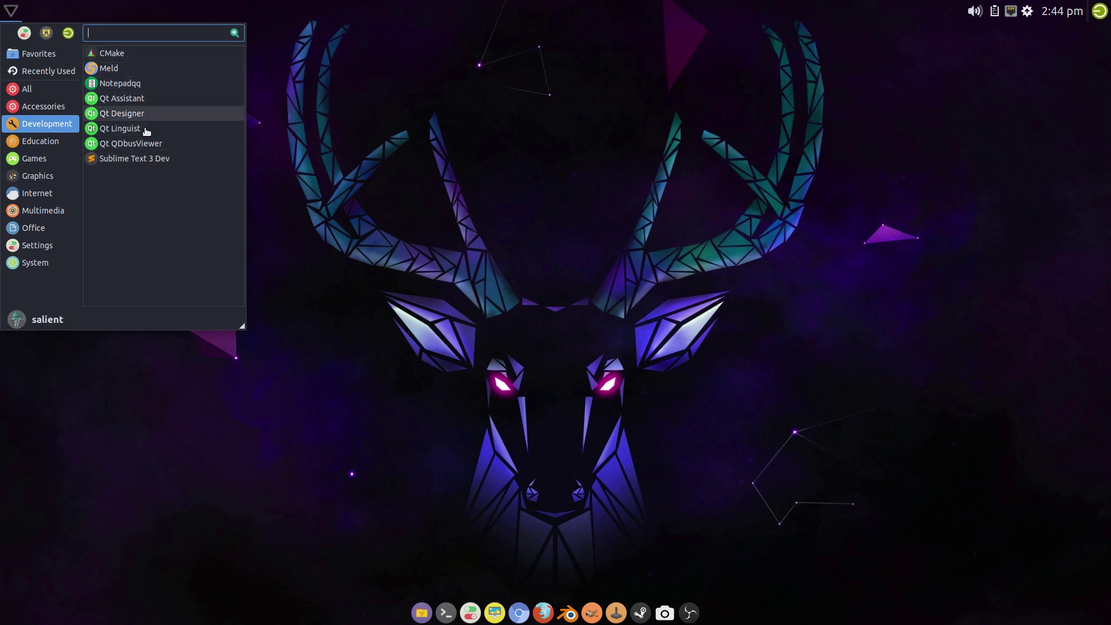
pyautogui.click(46, 142)
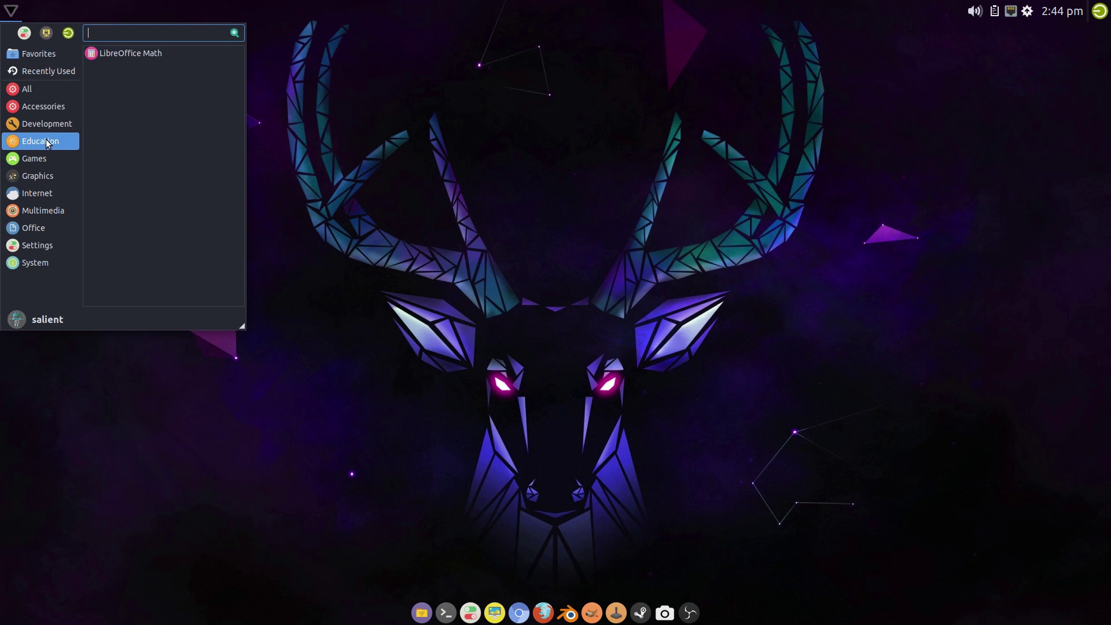
pyautogui.click(43, 161)
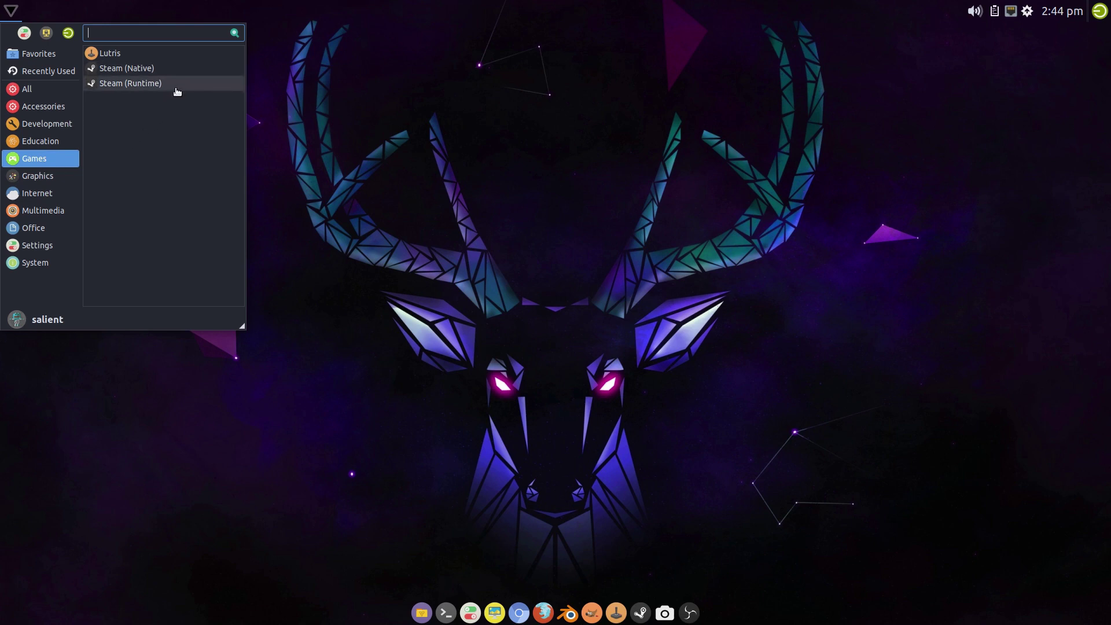
pyautogui.click(56, 176)
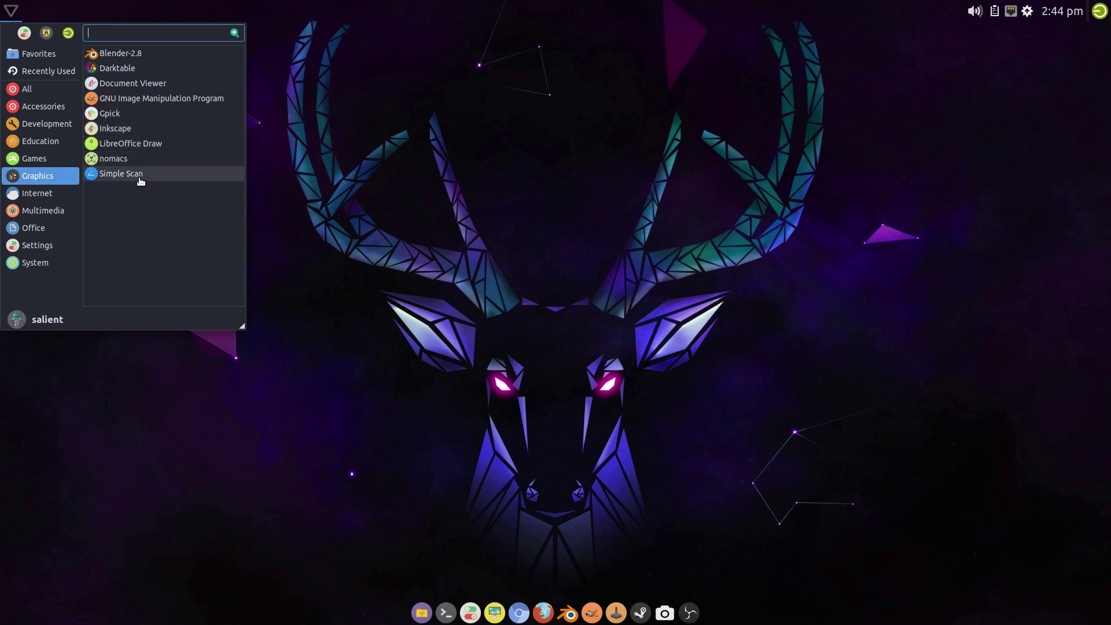
# Step through the Internet, Games, Multimedia, Office, Settings and System categories in the app menu
pyautogui.click(48, 192)
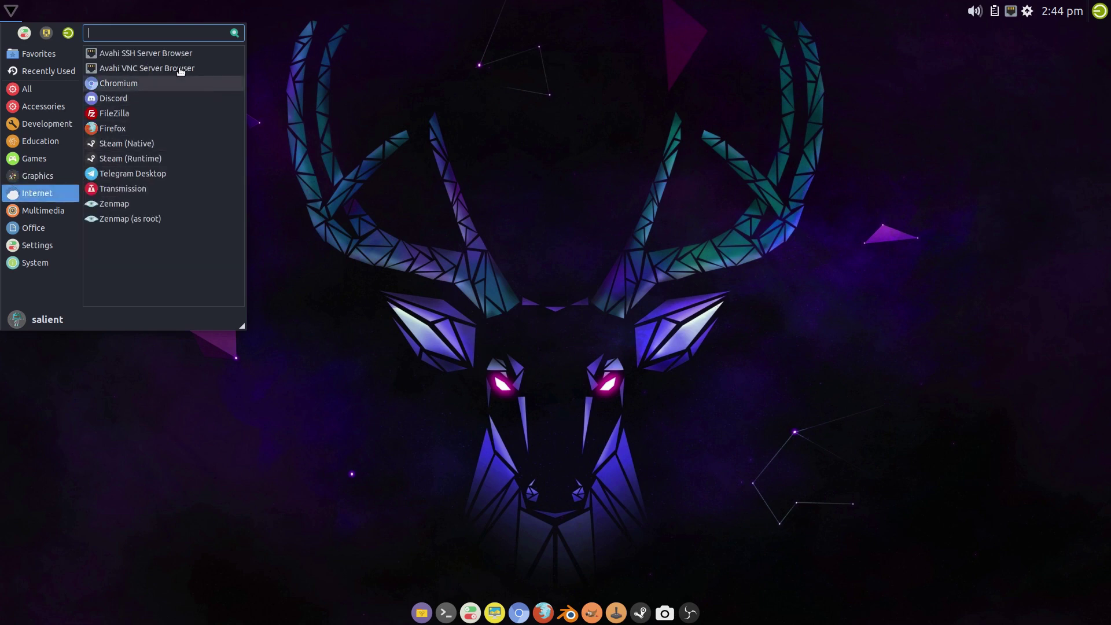
pyautogui.click(69, 158)
pyautogui.click(41, 193)
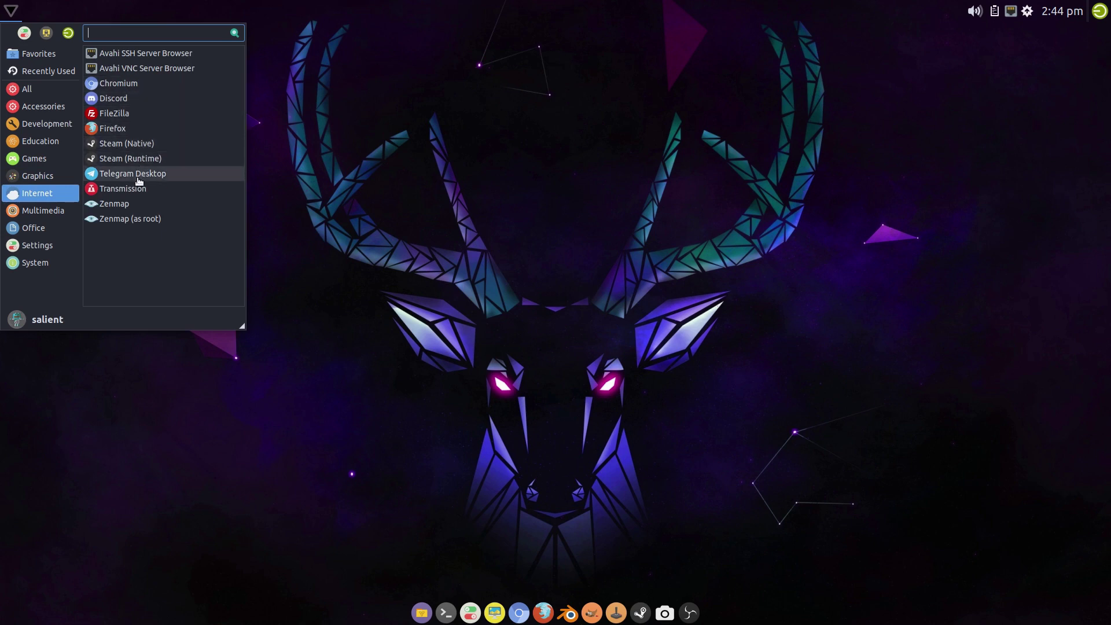
pyautogui.click(51, 211)
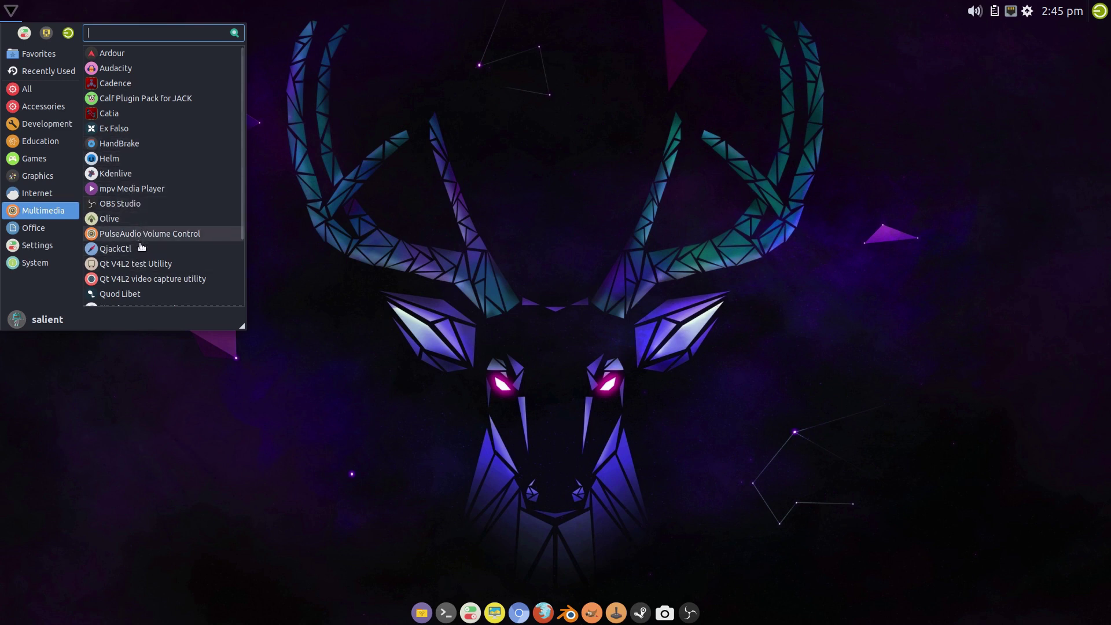
pyautogui.scroll(-3, 137, 257)
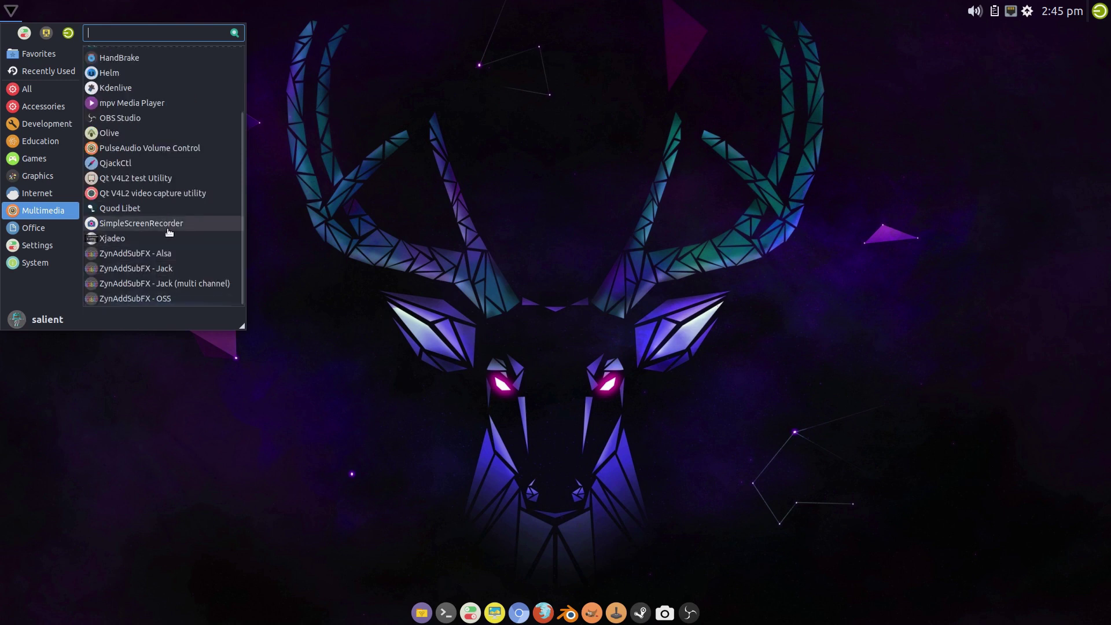
pyautogui.click(31, 229)
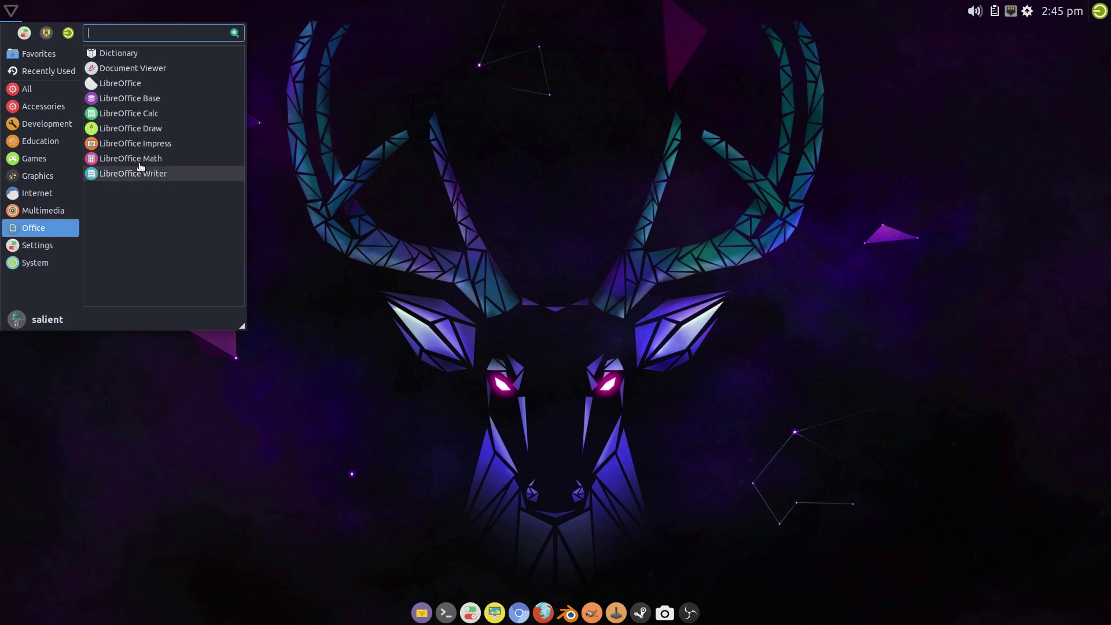
pyautogui.click(49, 245)
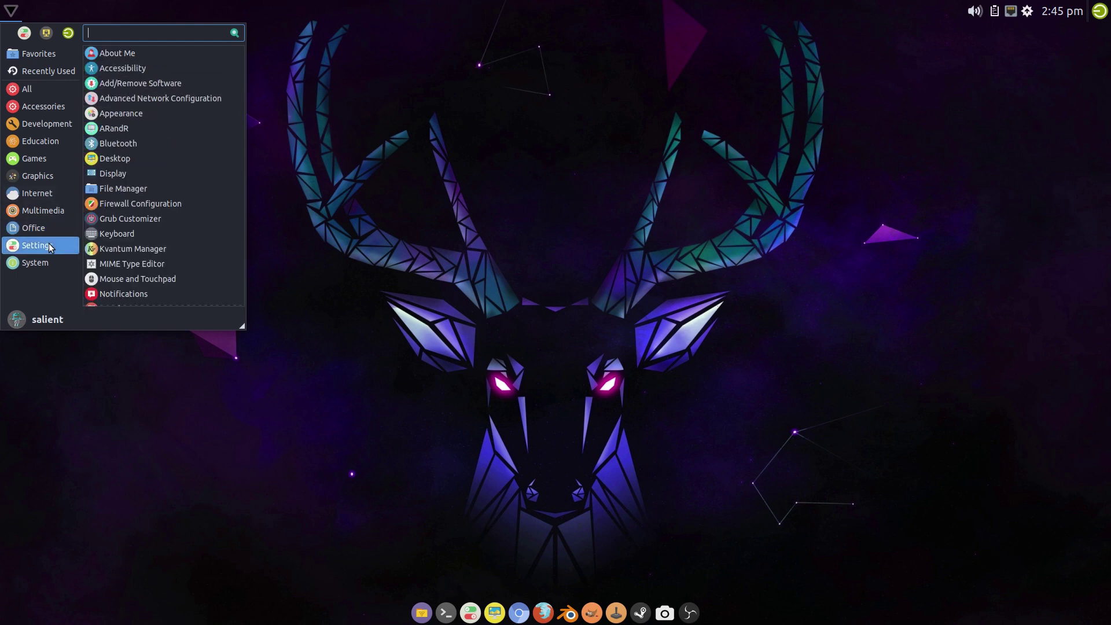
pyautogui.click(45, 265)
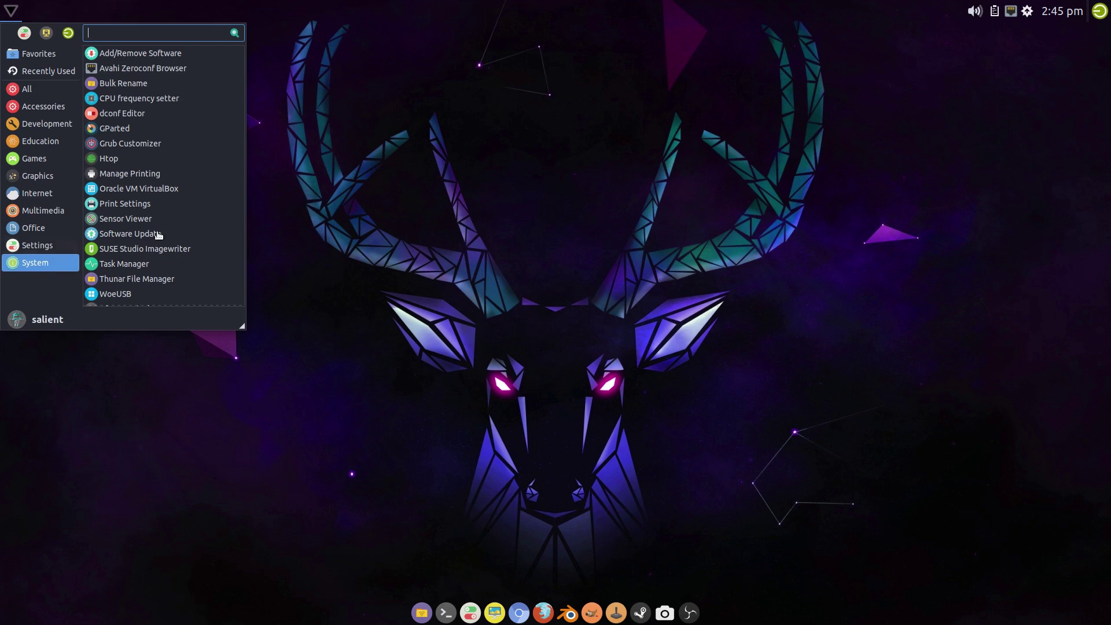
# Close the app menu, run htop in a new terminal, then suspend it with Ctrl+Z
pyautogui.click(416, 213)
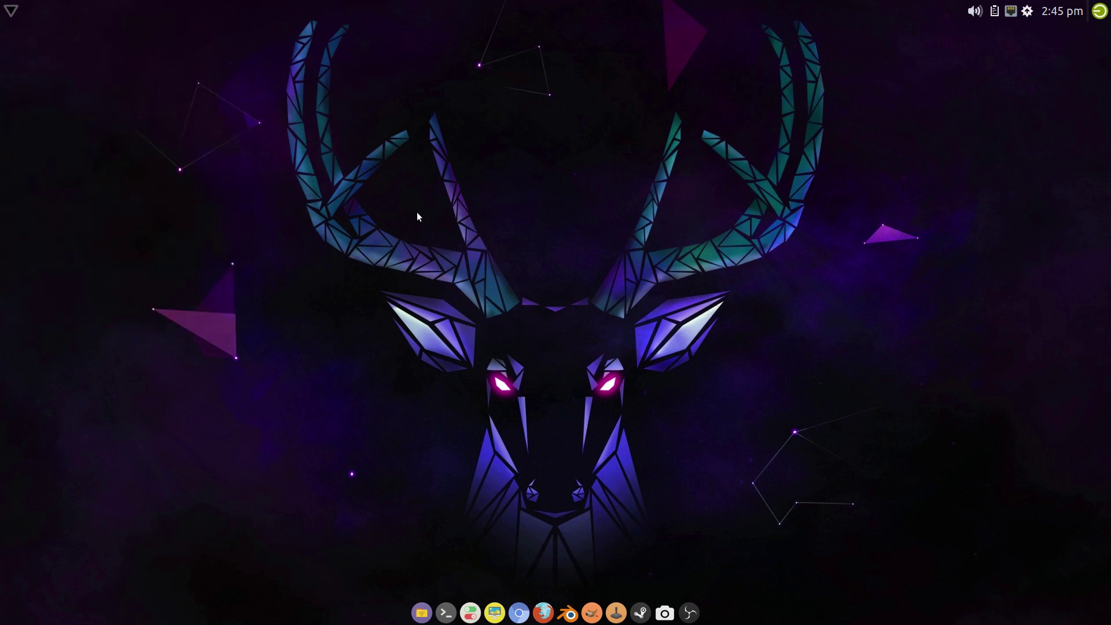
pyautogui.click(445, 613)
pyautogui.write('htop')
pyautogui.press('Return')
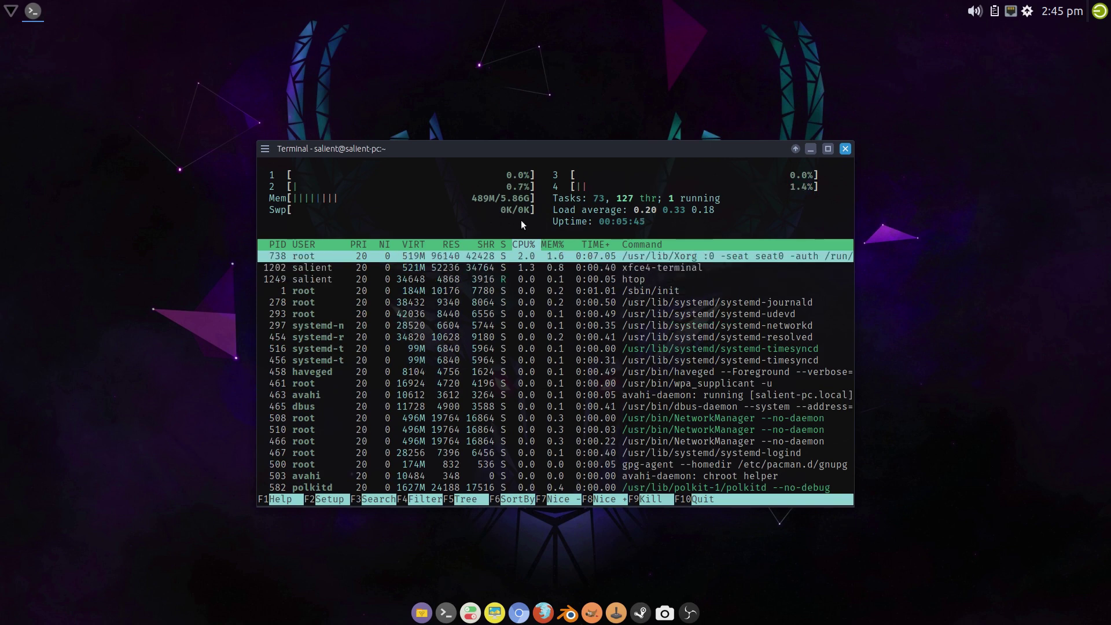
pyautogui.hotkey('ctrl', 'z')
# Enter exit twice to leave the suspended job and close the terminal
pyautogui.write('exit')
pyautogui.press('Return')
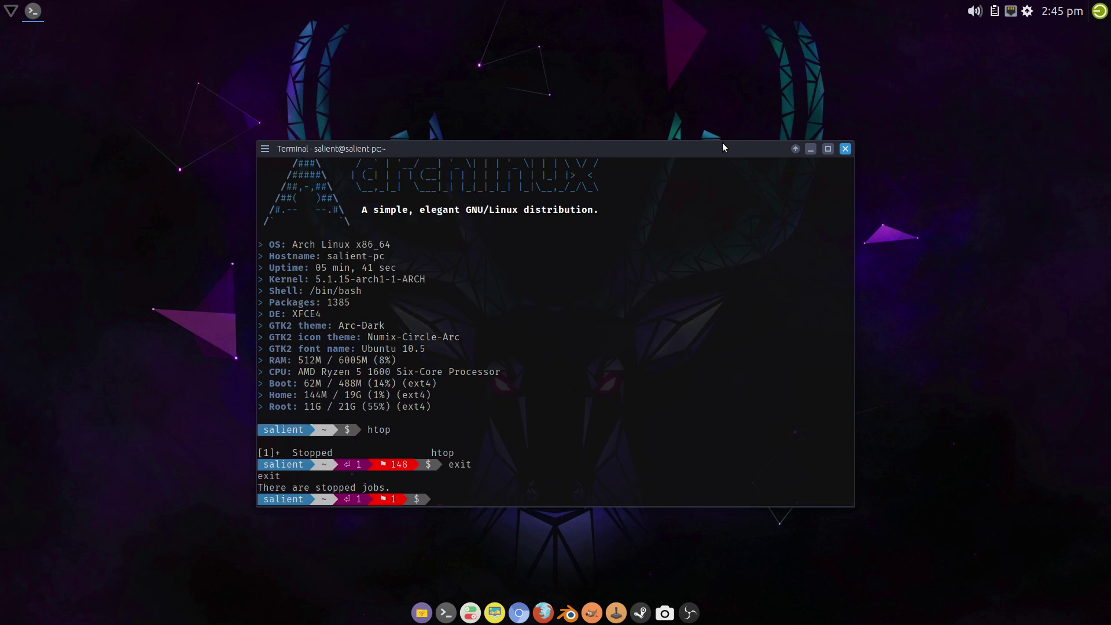
pyautogui.write('exit')
pyautogui.press('Return')
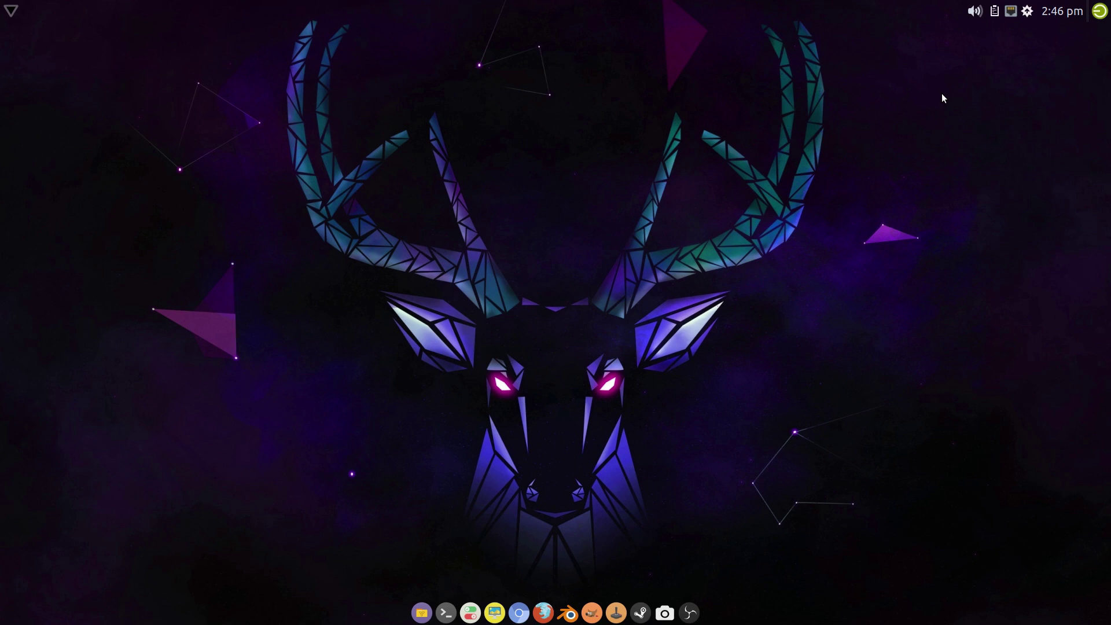
pyautogui.click(428, 607)
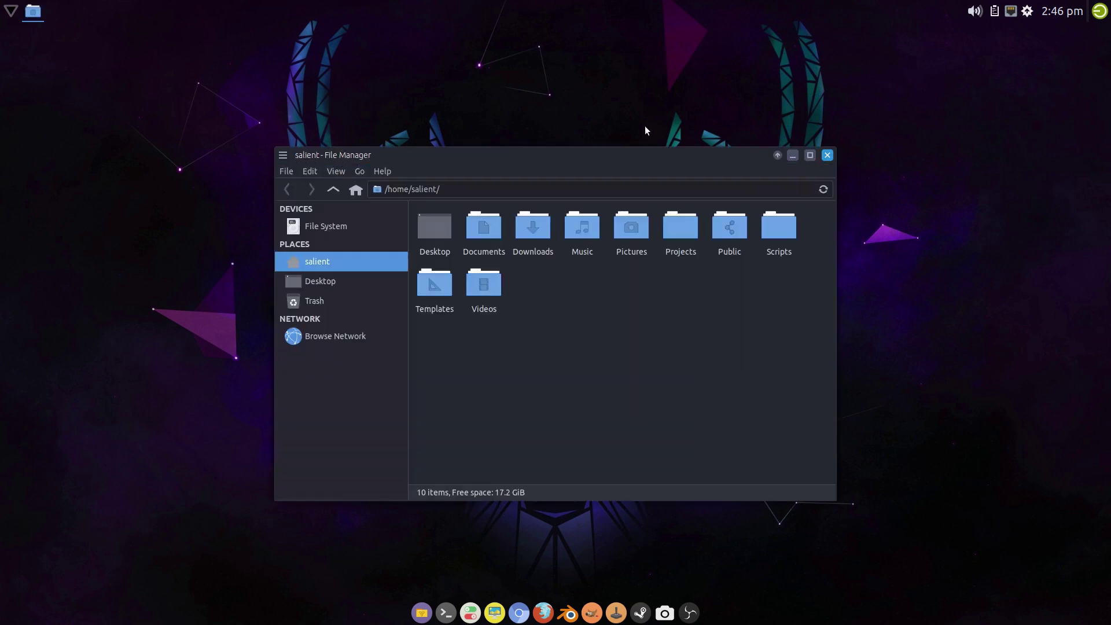
pyautogui.moveTo(630, 164); pyautogui.dragTo(848, 147)
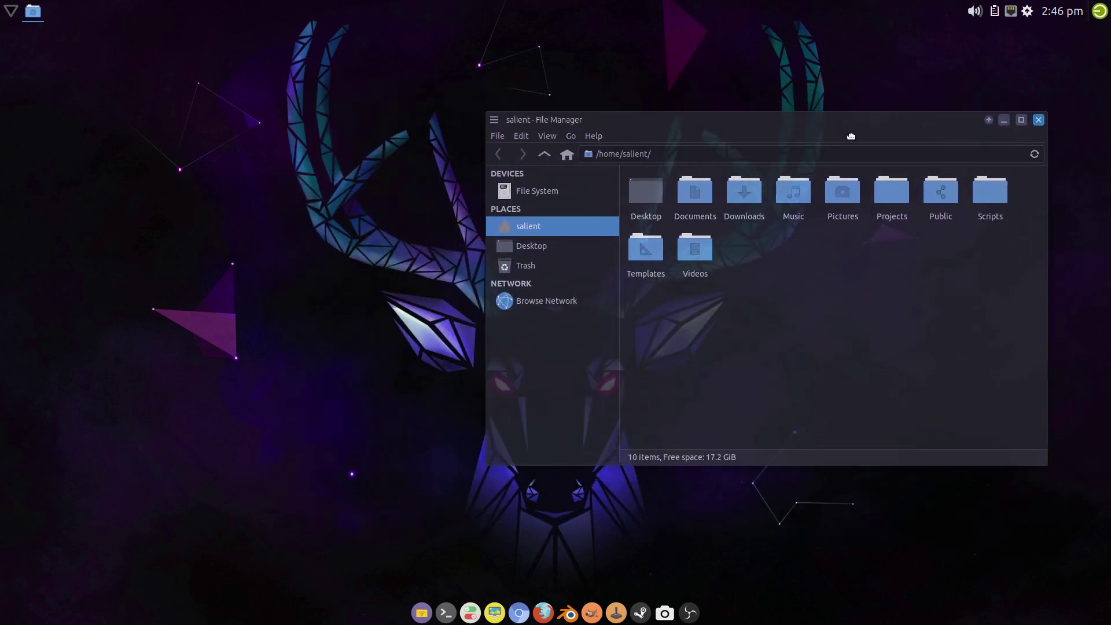
pyautogui.moveTo(851, 137); pyautogui.dragTo(861, 135)
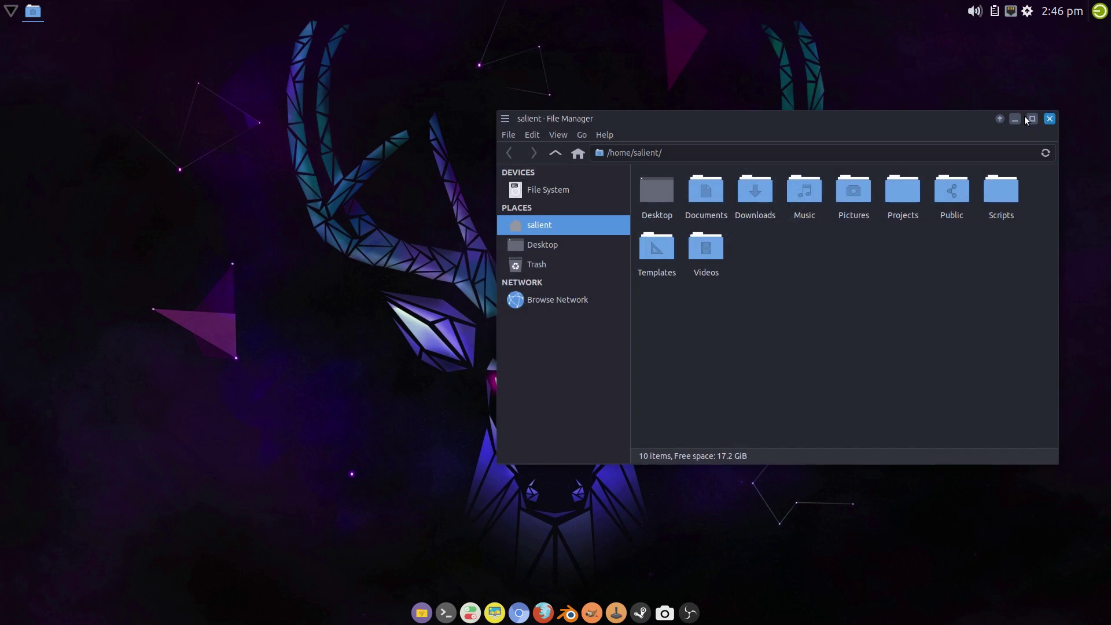
pyautogui.click(1049, 118)
pyautogui.rightClick(583, 438)
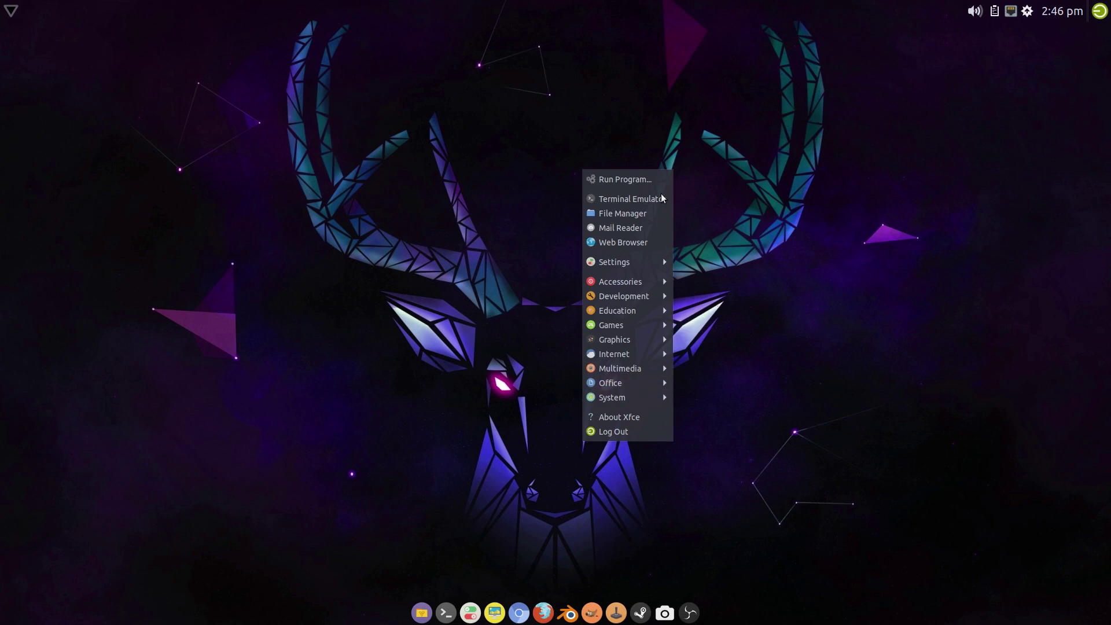
pyautogui.click(417, 365)
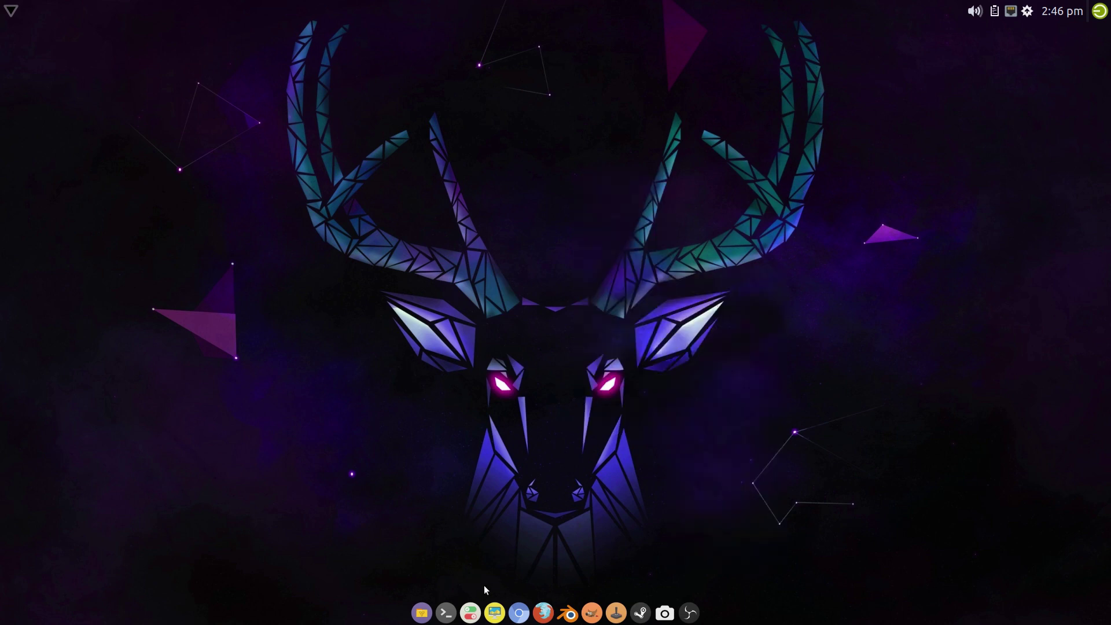
pyautogui.click(493, 617)
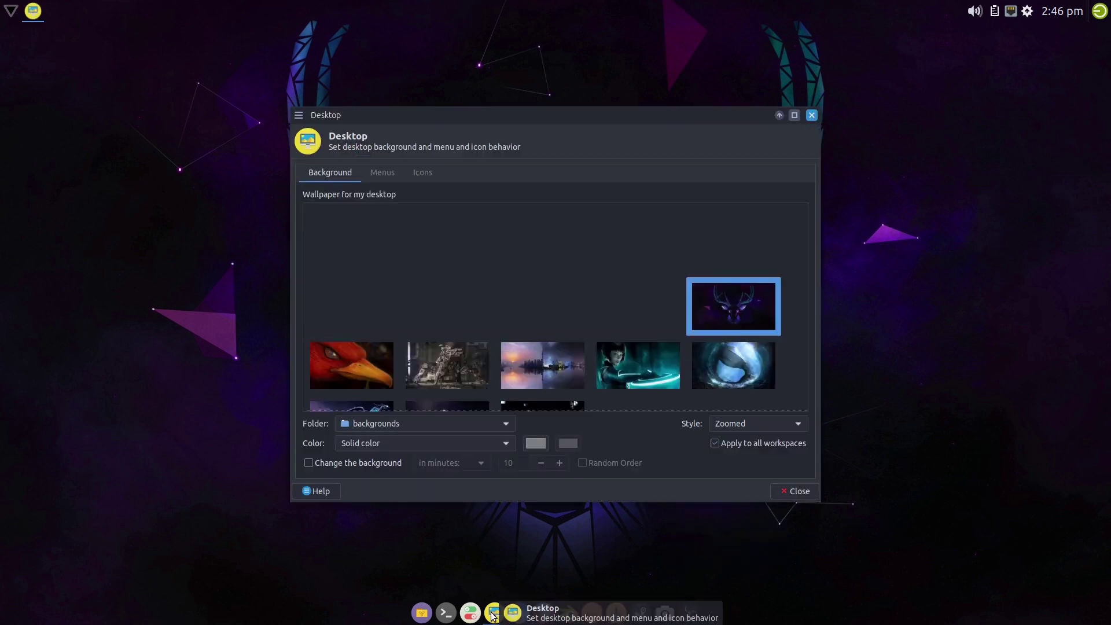
# Pick the dark forest maze wallpaper in Desktop Settings and move the window to screen centre
pyautogui.scroll(1, 376, 245)
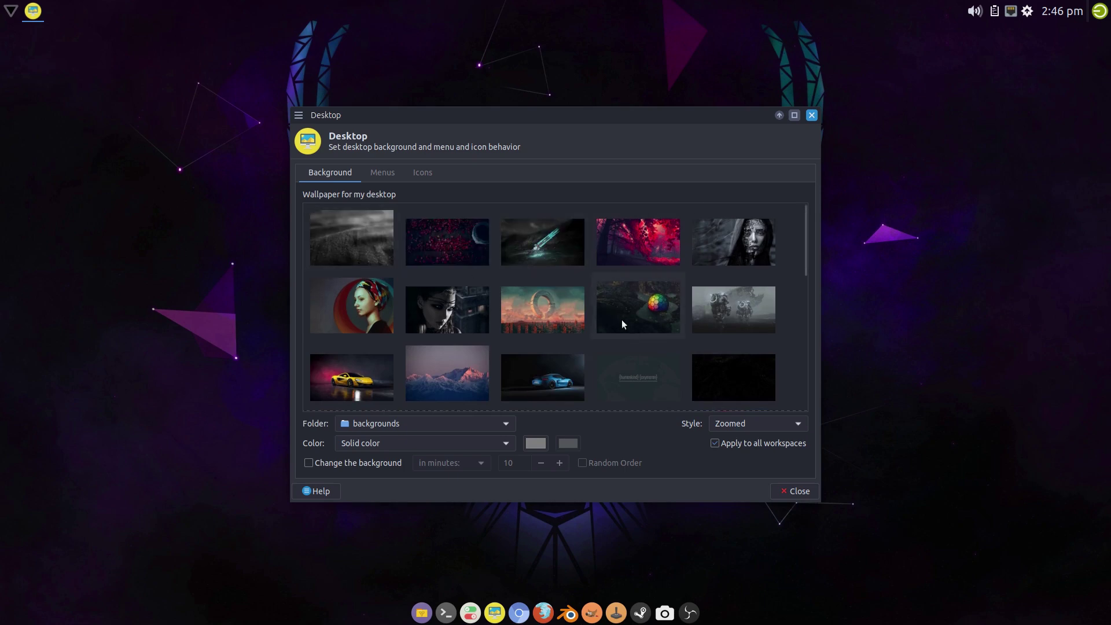
pyautogui.scroll(-3, 627, 326)
pyautogui.click(654, 348)
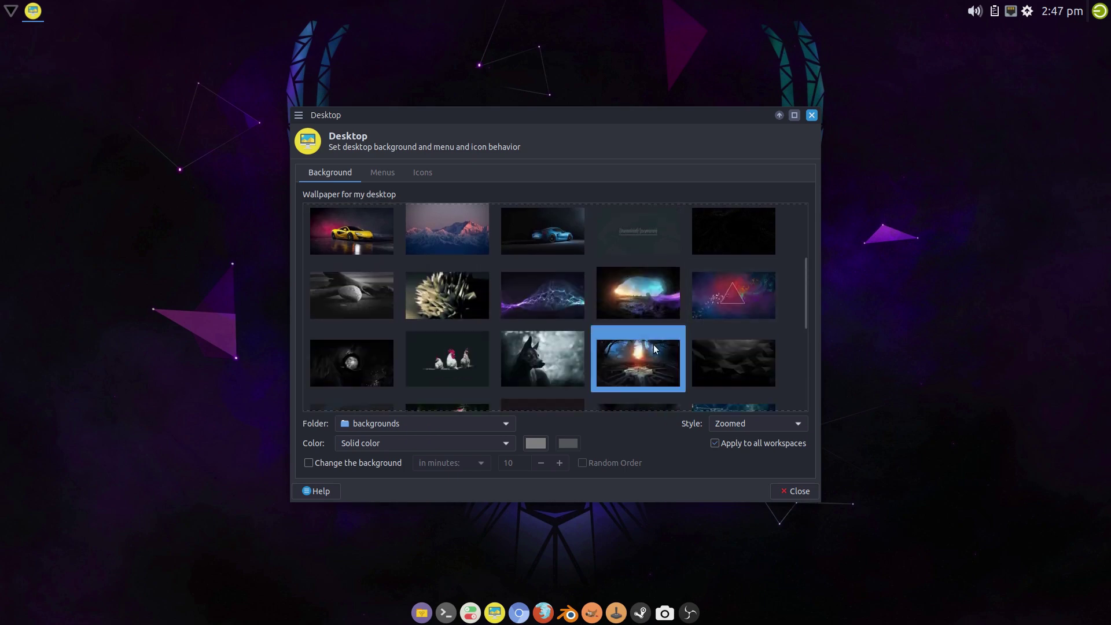
pyautogui.moveTo(661, 128); pyautogui.dragTo(494, 102)
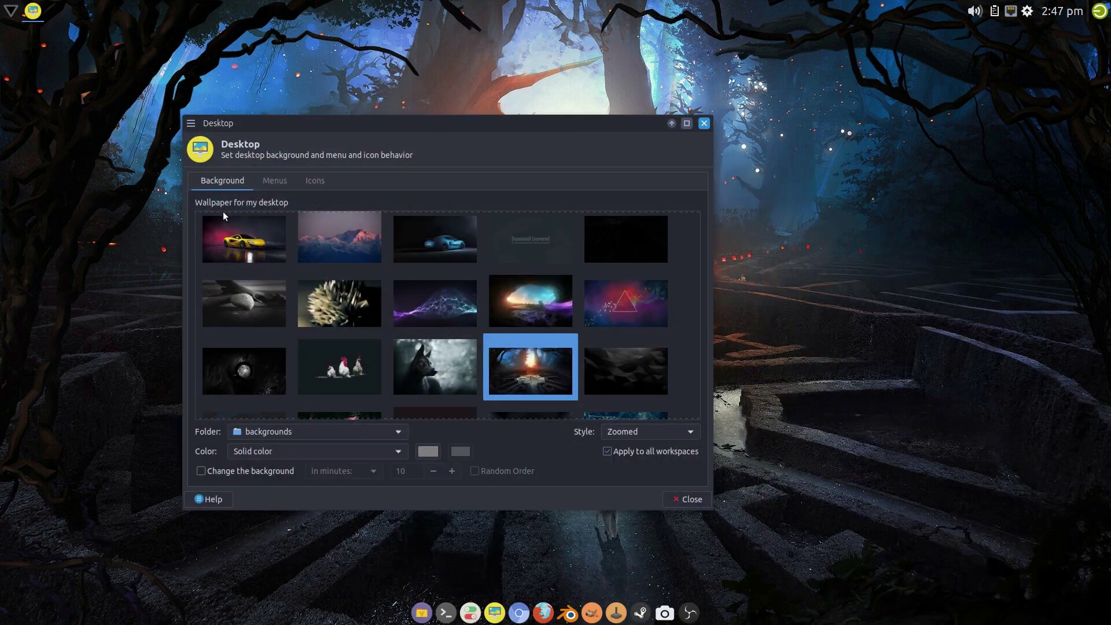
# Set the desktop Icon type to File/launcher icons on the Icons tab
pyautogui.click(284, 181)
pyautogui.click(314, 180)
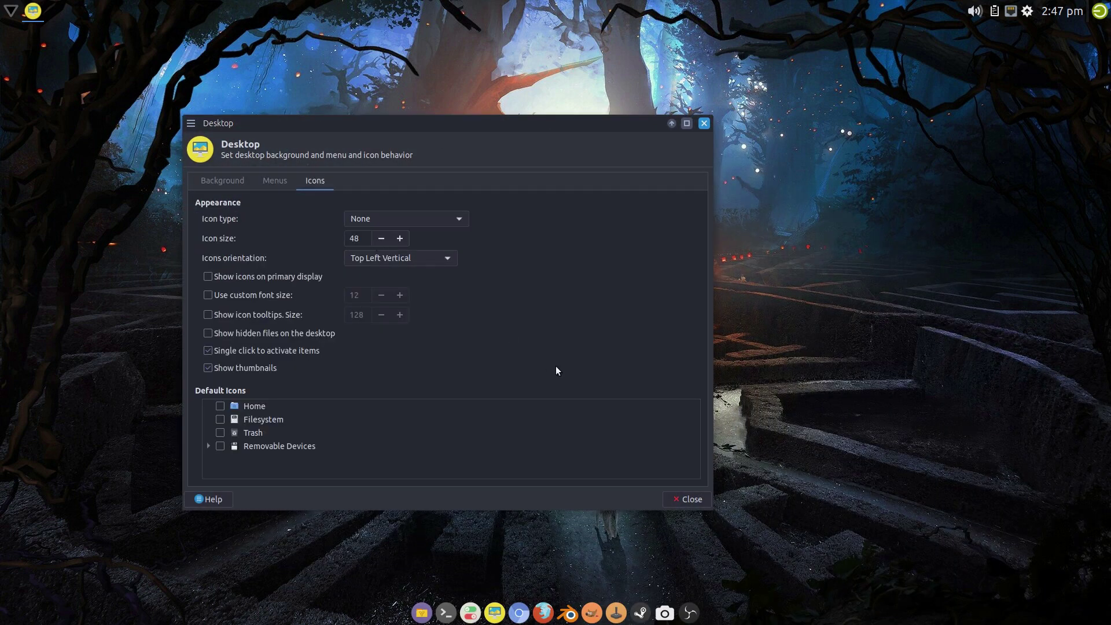
pyautogui.click(448, 219)
pyautogui.click(446, 251)
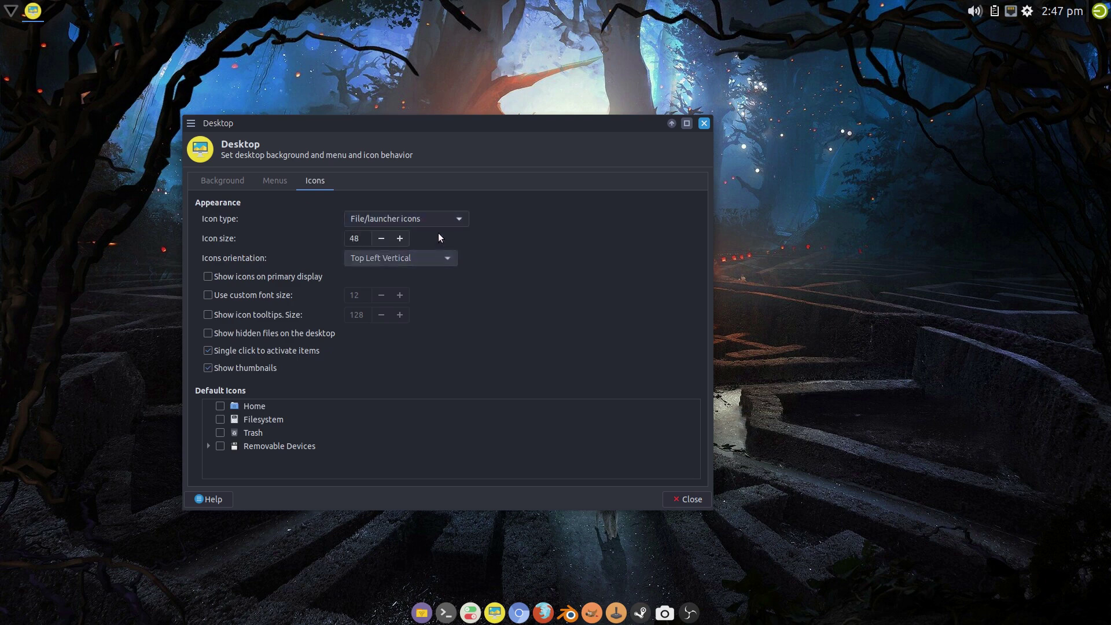
# Show the Home and Trash default icons on the desktop and close the settings
pyautogui.rightClick(749, 230)
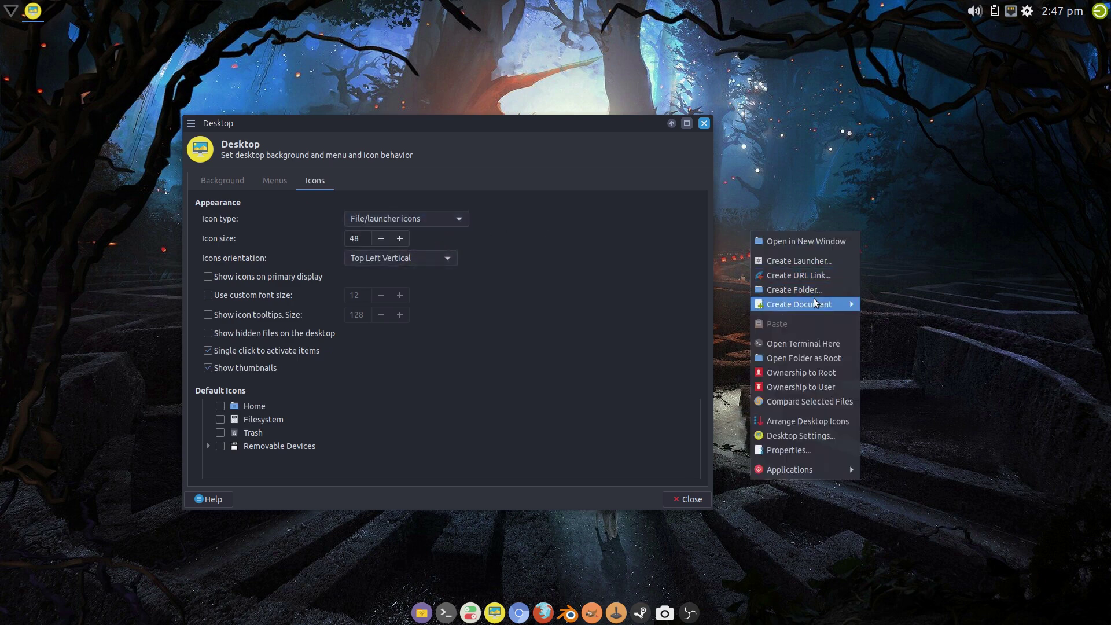
pyautogui.moveTo(813, 297)
pyautogui.click(218, 406)
pyautogui.click(217, 406)
pyautogui.click(217, 406)
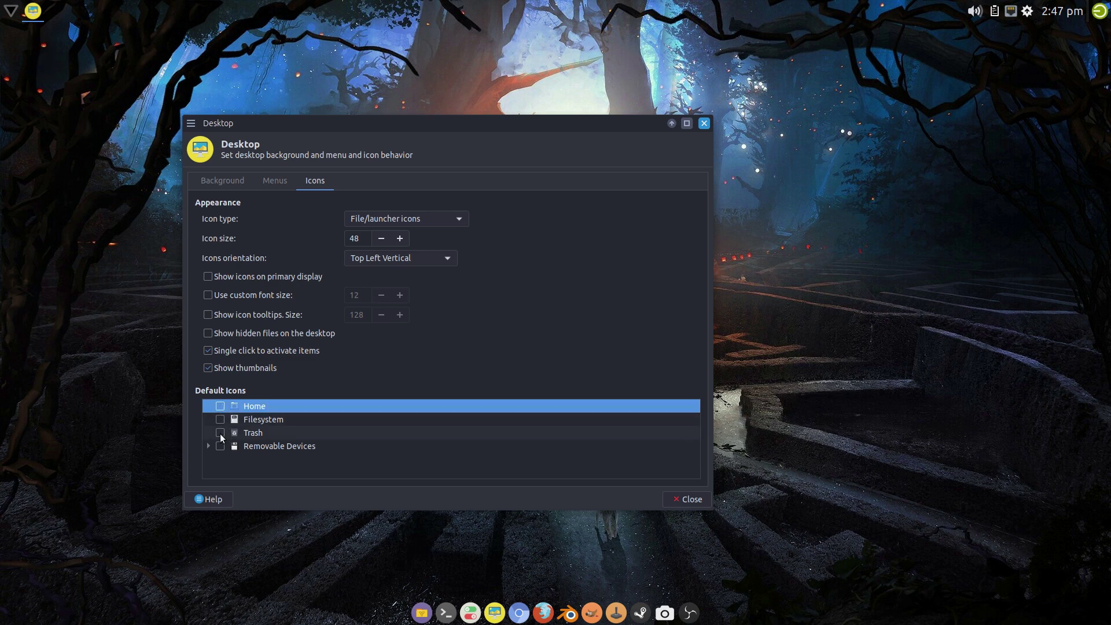
pyautogui.click(219, 432)
pyautogui.click(219, 406)
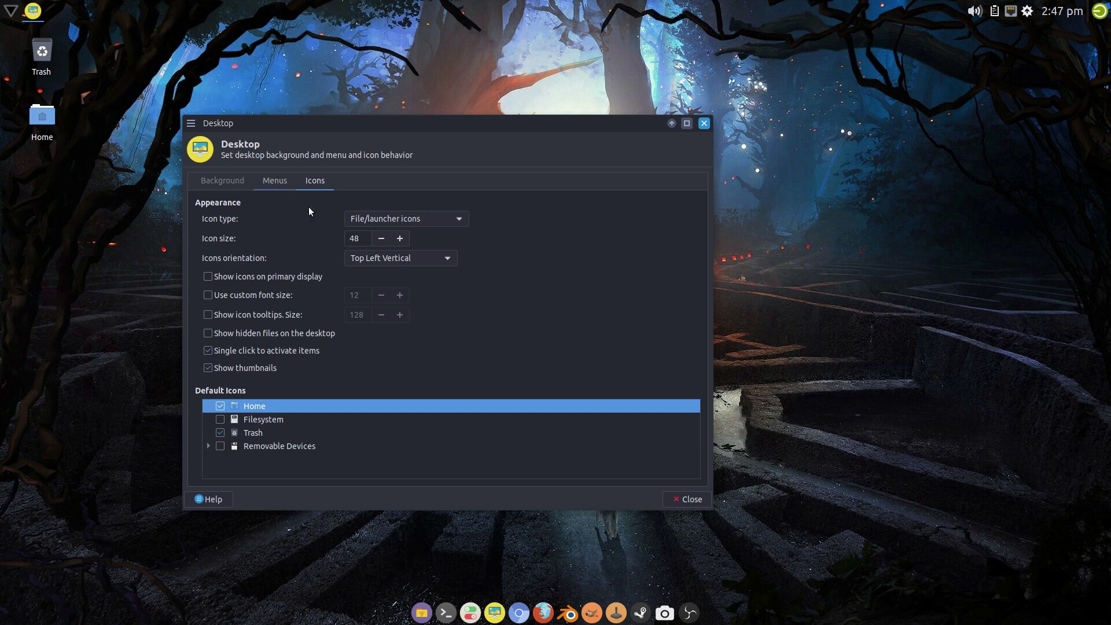
pyautogui.click(684, 501)
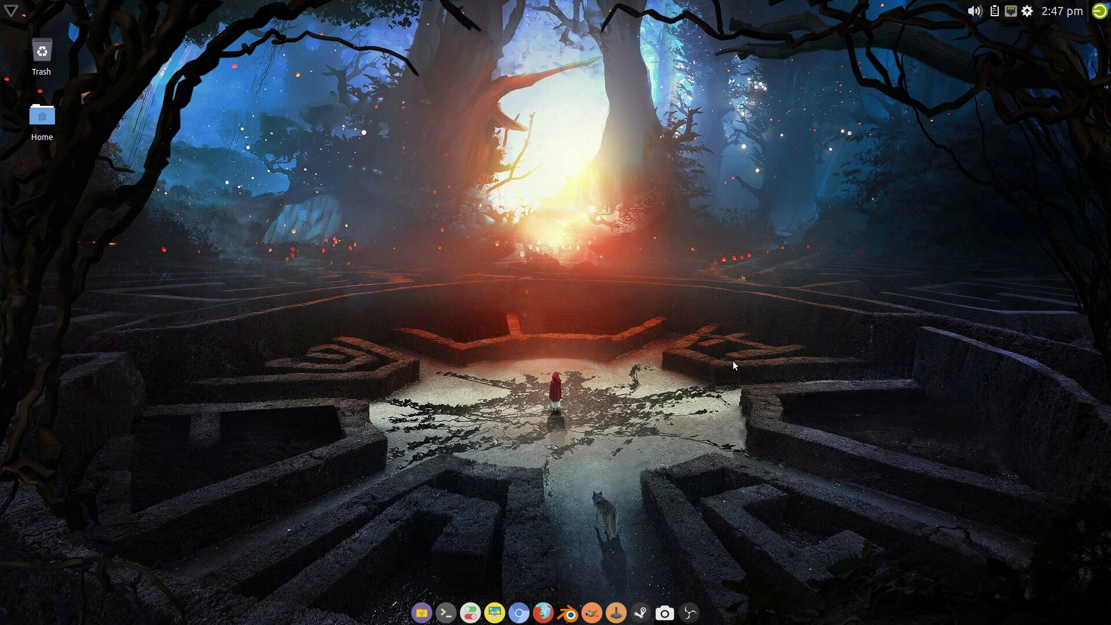
# Open the Whisker Menu from the panel's top-left button, showing Favorites
pyautogui.click(14, 10)
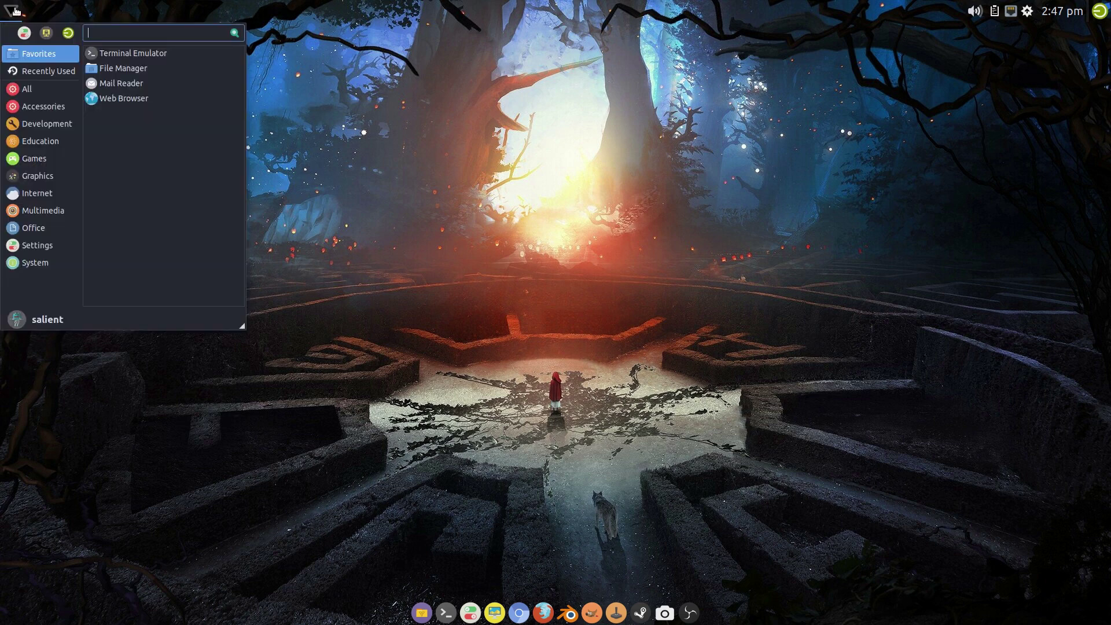
# Search 'dis' in the Whisker Menu and launch Disks
pyautogui.moveTo(30, 107)
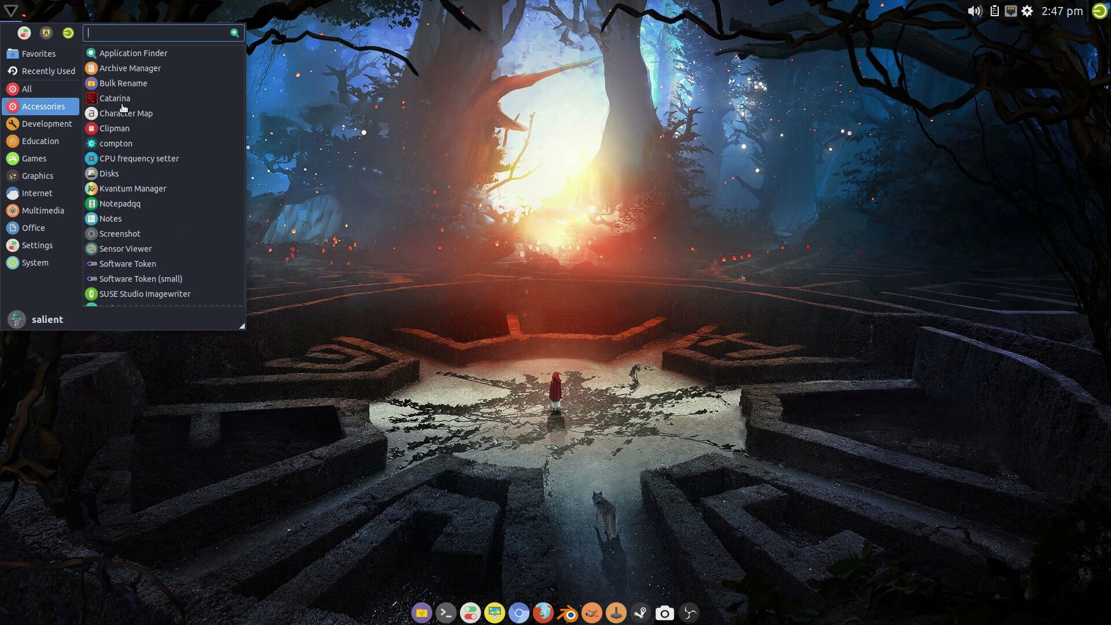
pyautogui.write('dis')
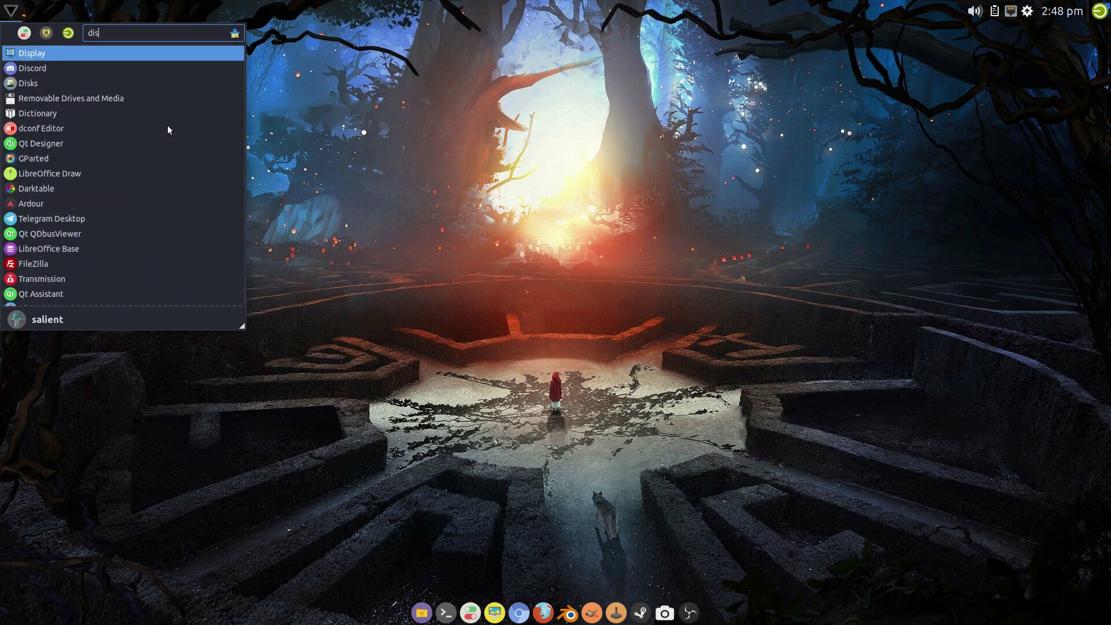
pyautogui.click(75, 83)
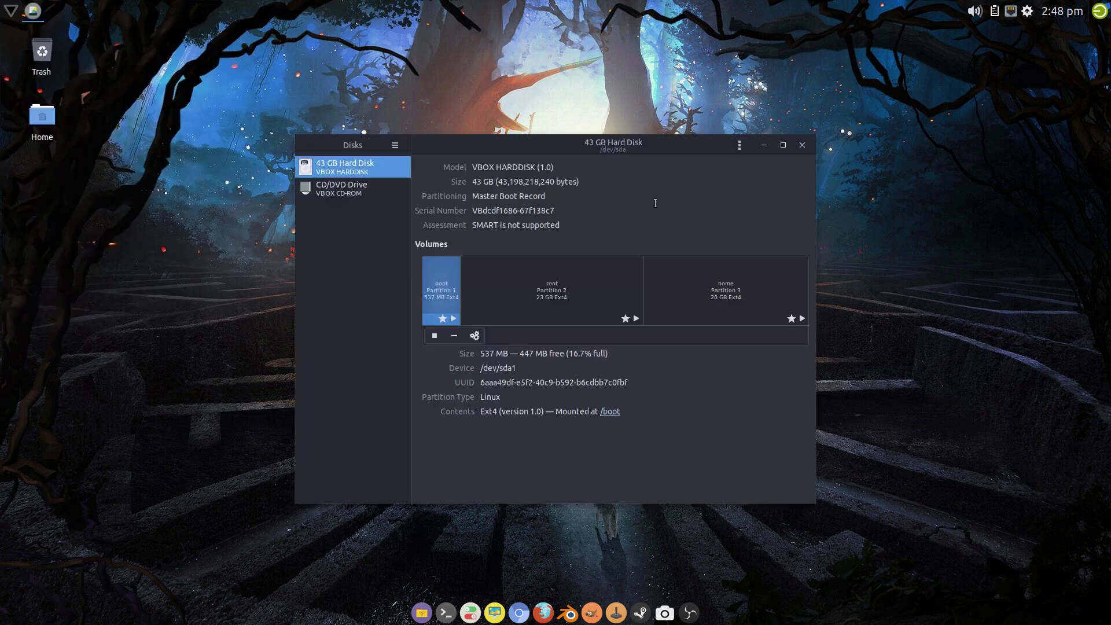
pyautogui.moveTo(618, 149); pyautogui.dragTo(583, 103)
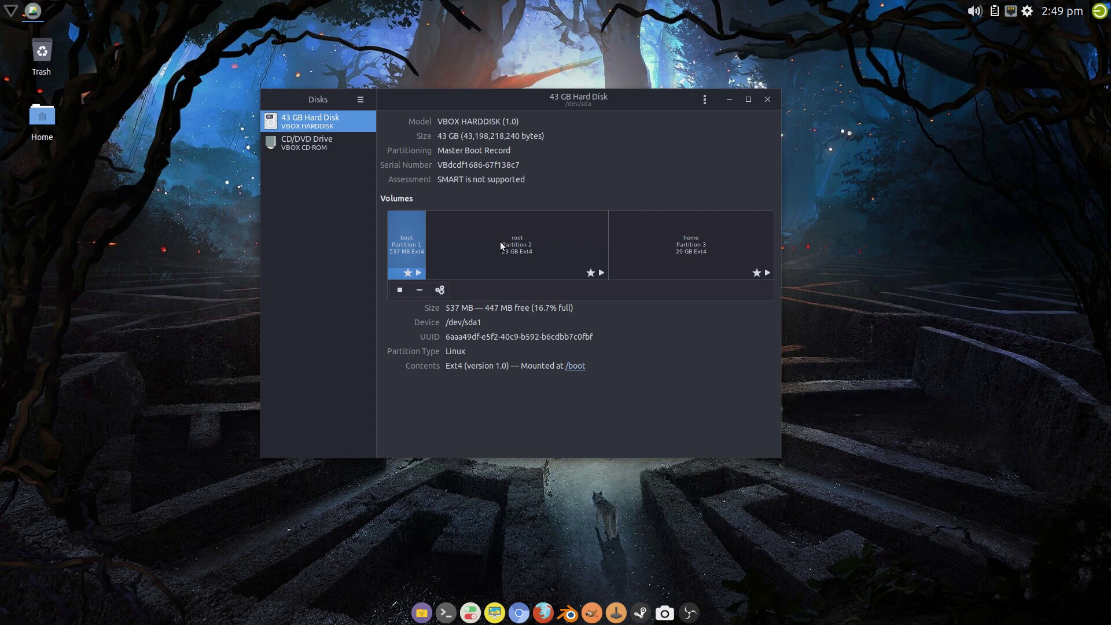
pyautogui.click(9, 13)
# Search 'gpa' in the Whisker Menu, launch GParted and authenticate with the root password
pyautogui.write('gpa')
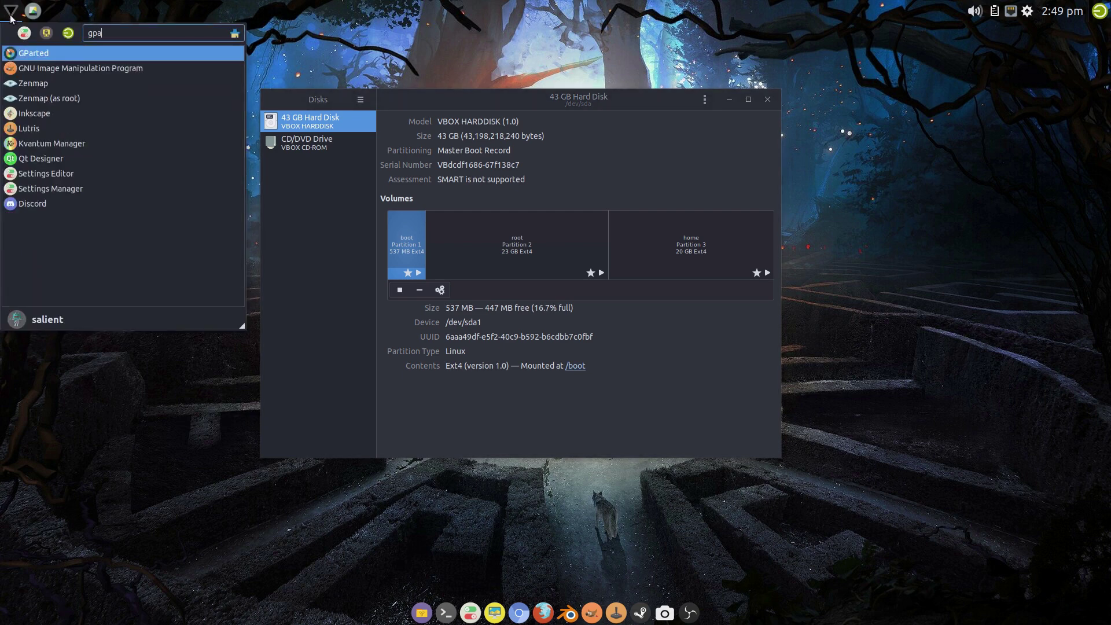
pyautogui.click(45, 54)
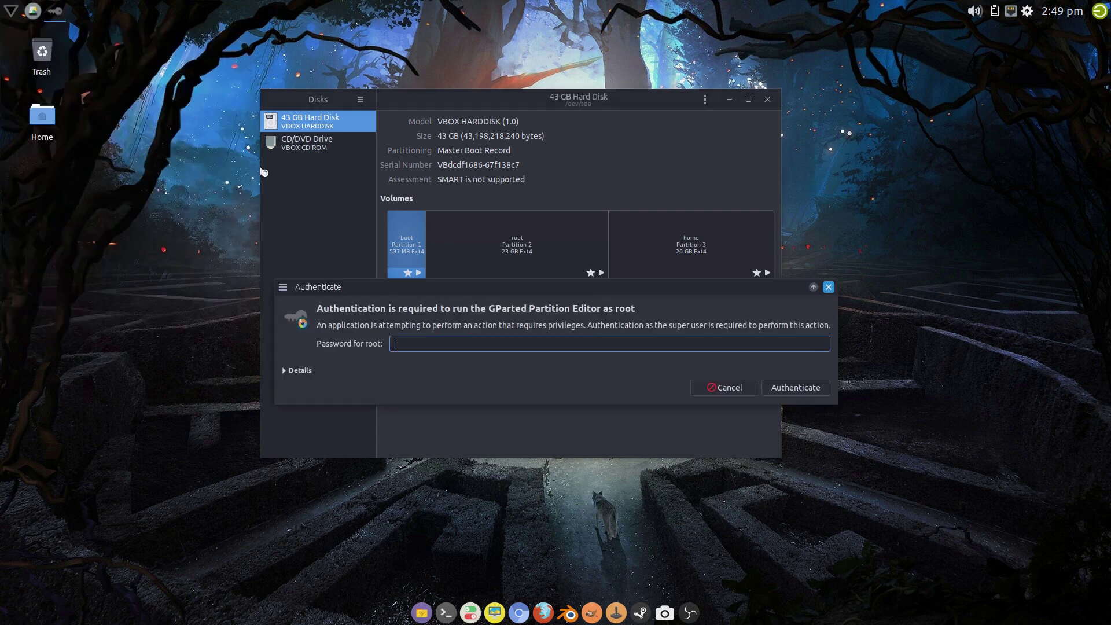
pyautogui.write('*****')
pyautogui.press('Return')
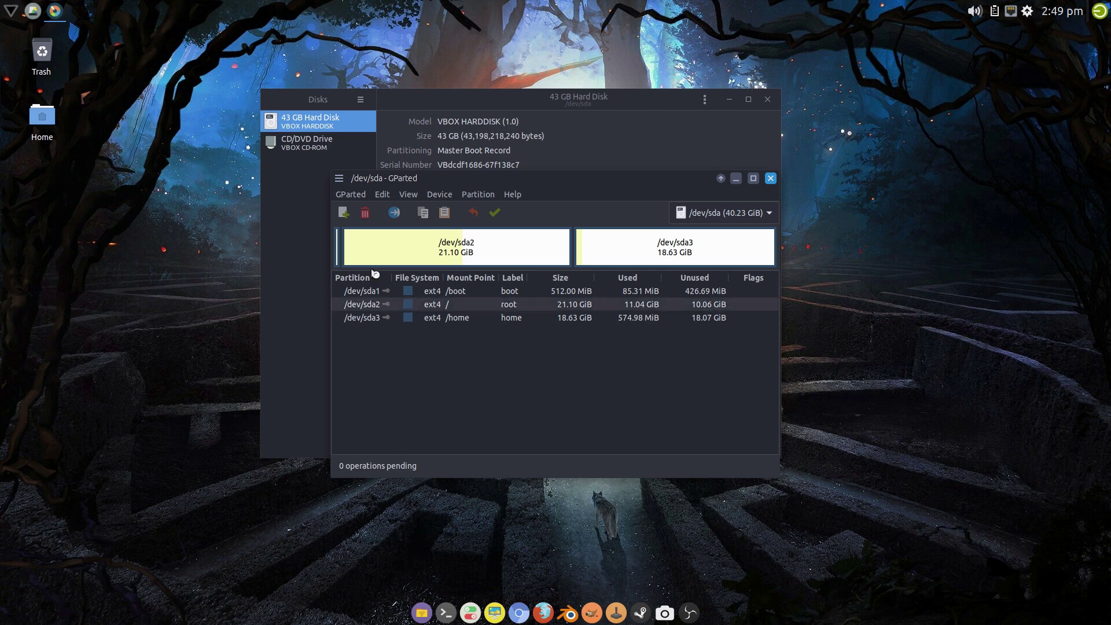
# Open the Resize/Move dialog for the /dev/sda2 root partition and review its size limits
pyautogui.click(499, 254)
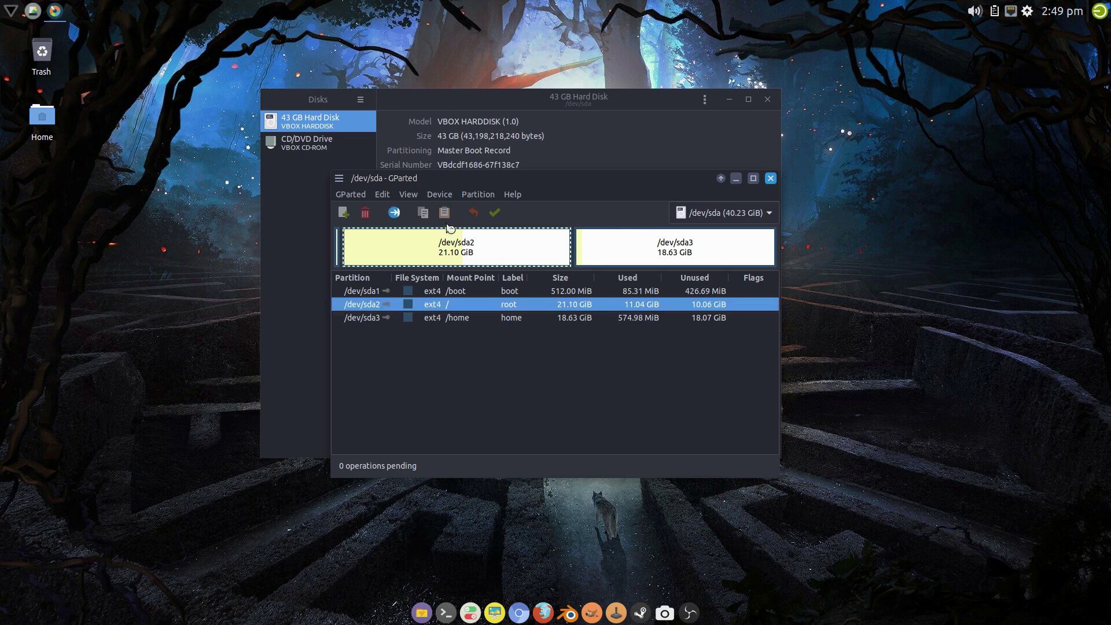
pyautogui.rightClick(458, 247)
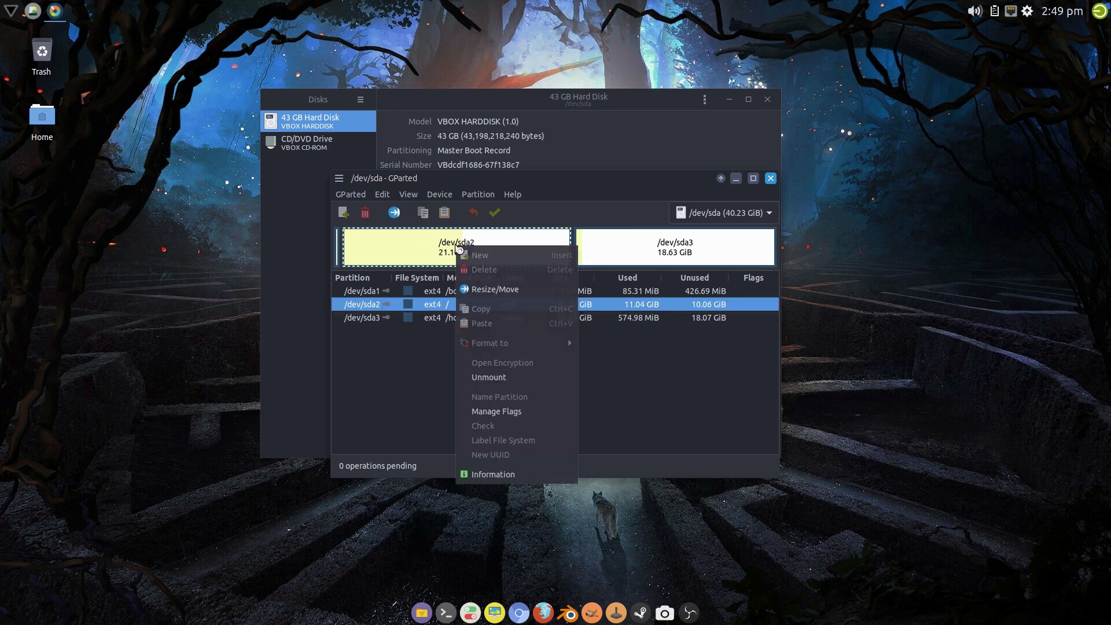
pyautogui.click(497, 296)
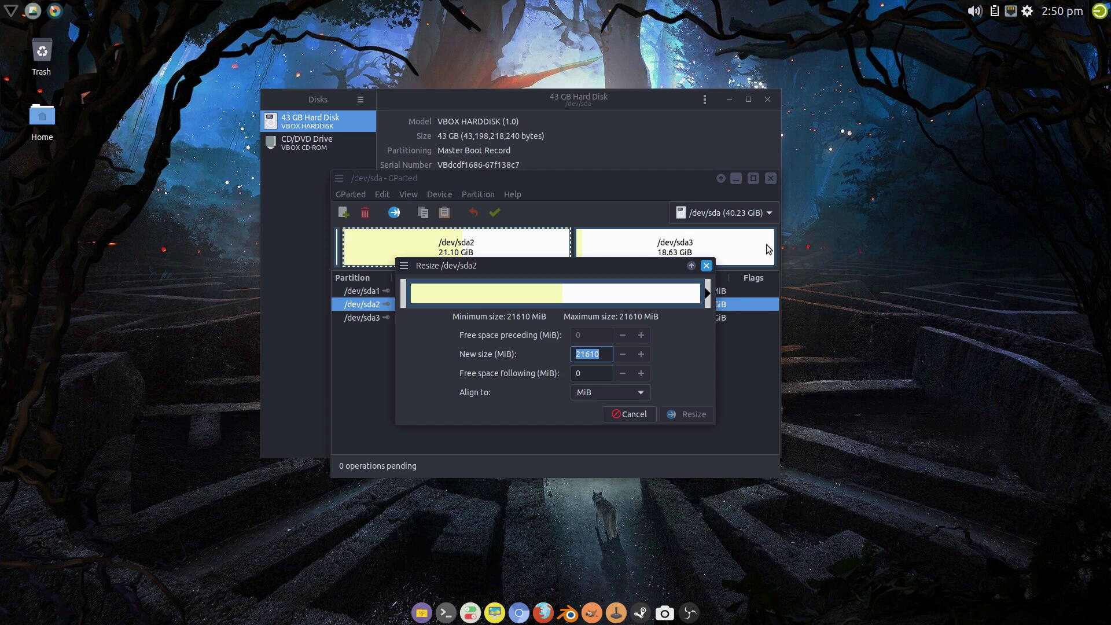
pyautogui.moveTo(647, 263); pyautogui.dragTo(594, 324)
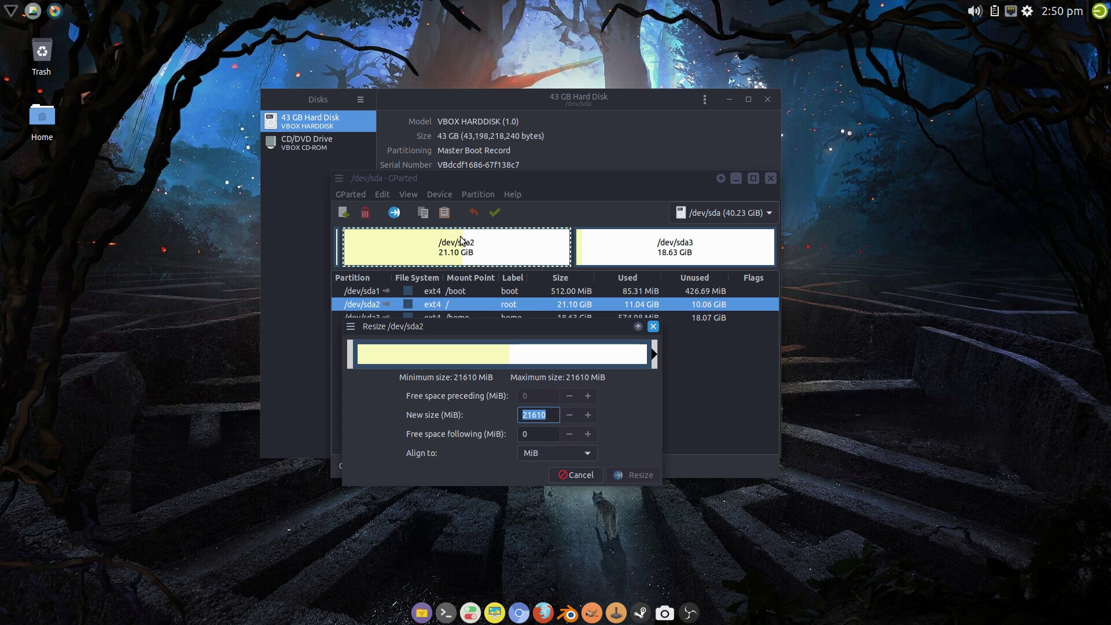
# Cancel the resize without changes, then close GParted and the Disks window
pyautogui.click(580, 475)
pyautogui.click(769, 178)
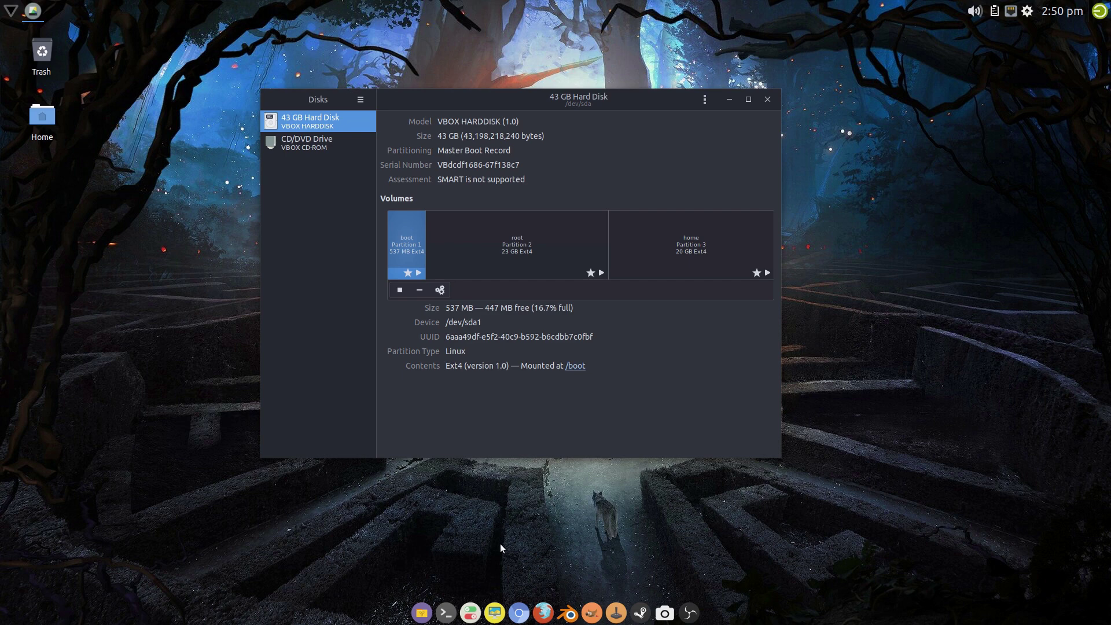
pyautogui.click(769, 104)
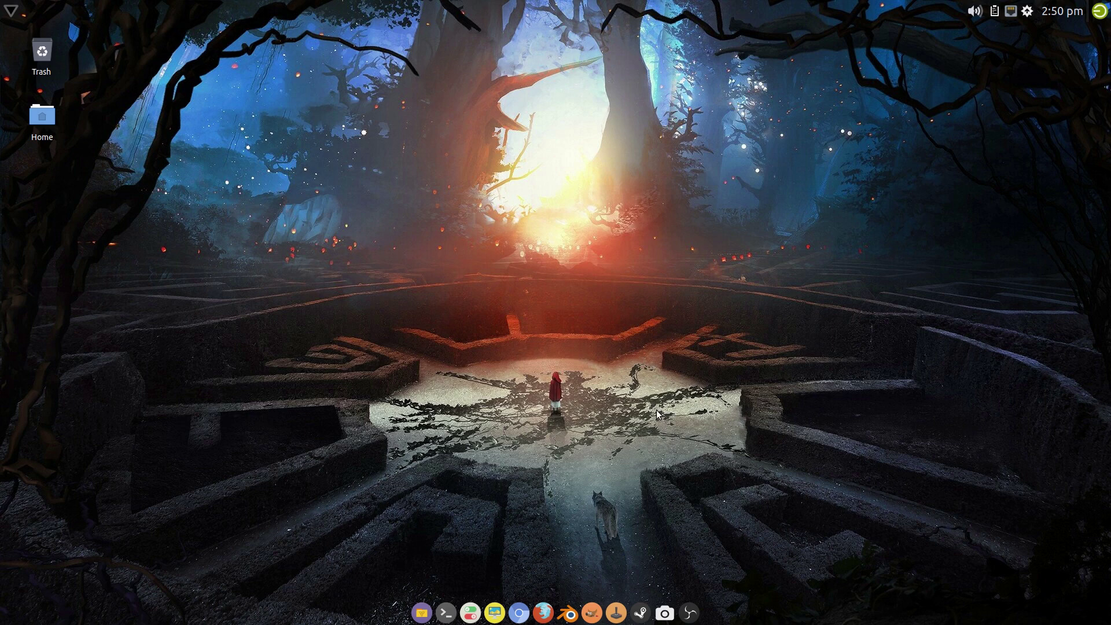